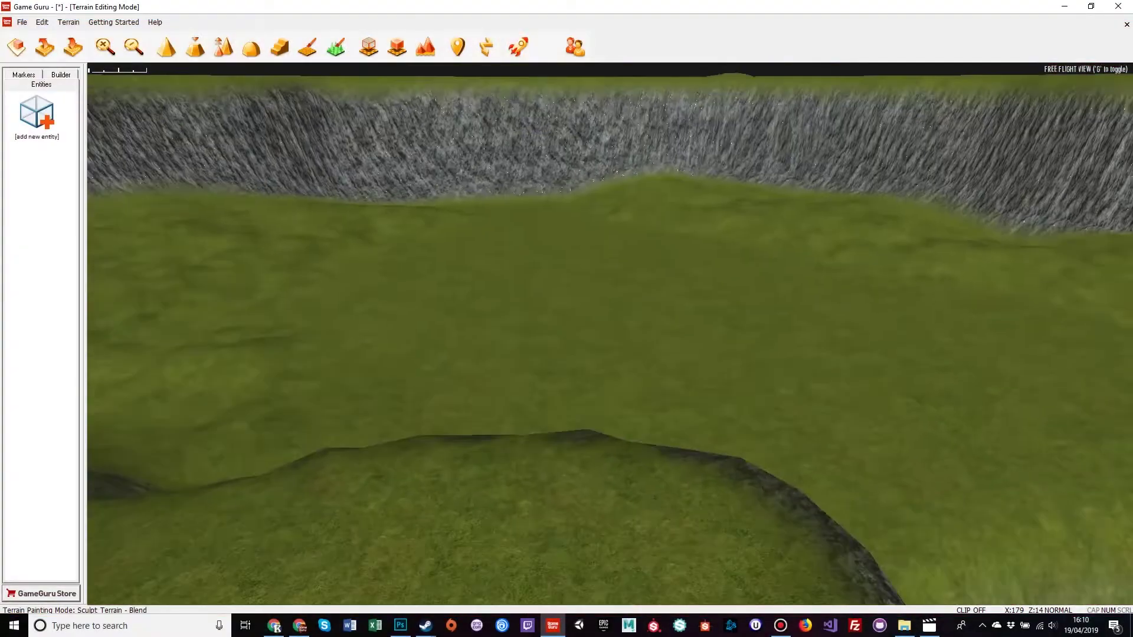
Survey the sculpted grass floor and surrounding cliffs of the terrain
right_click_drag(610, 334, 631, 289)
right_click_drag(610, 334, 501, 322)
key("Down")
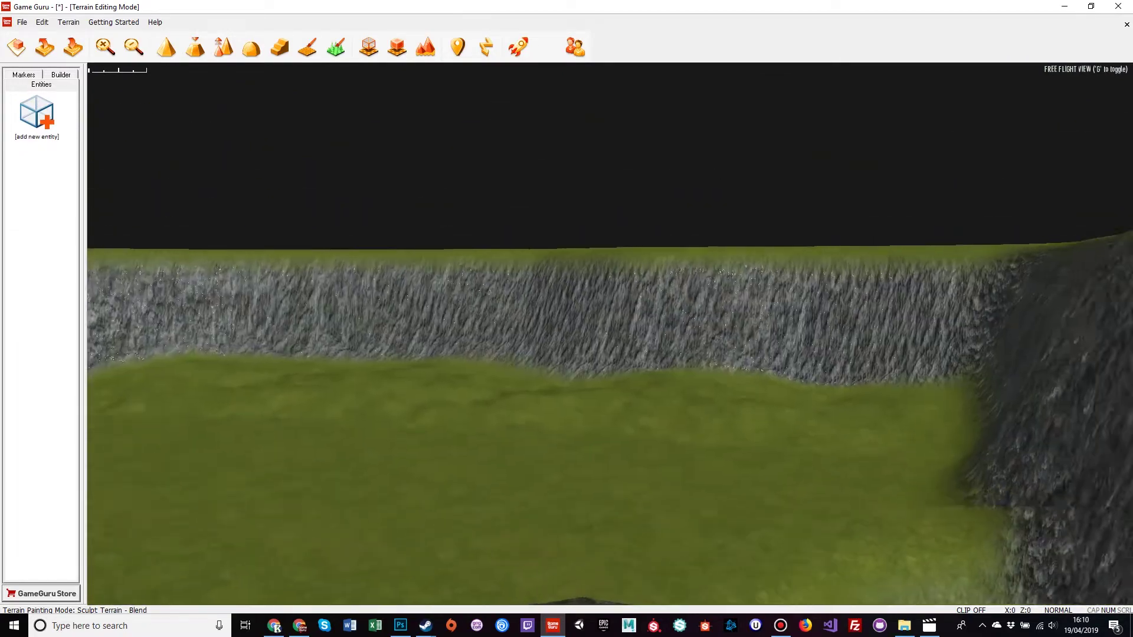
key("Down")
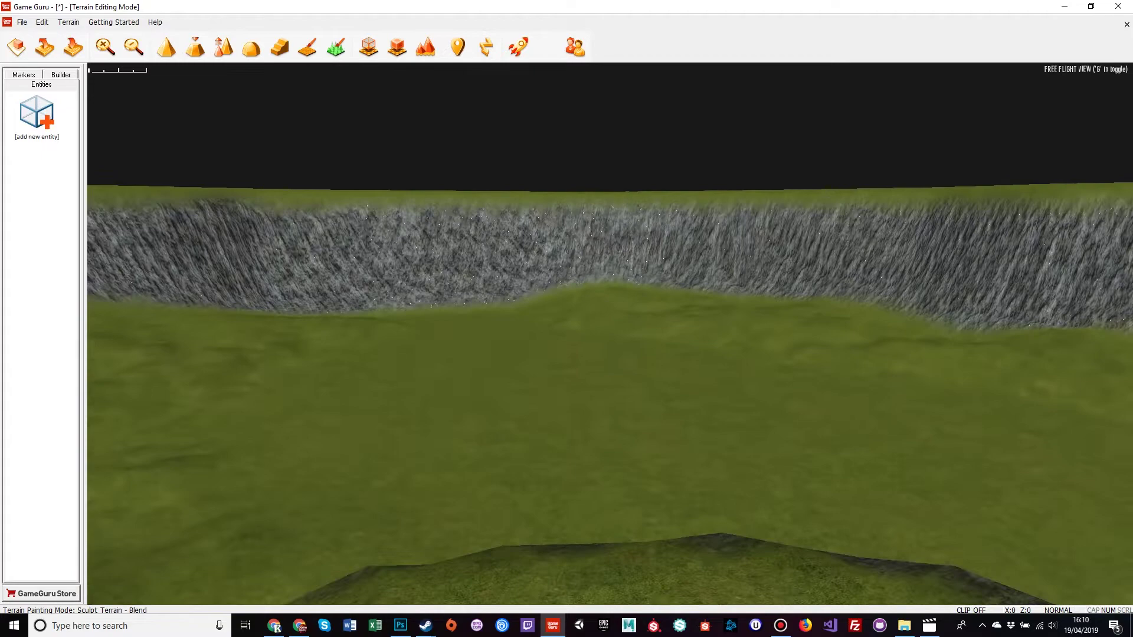
right_click_drag(610, 334, 502, 309)
key("Up")
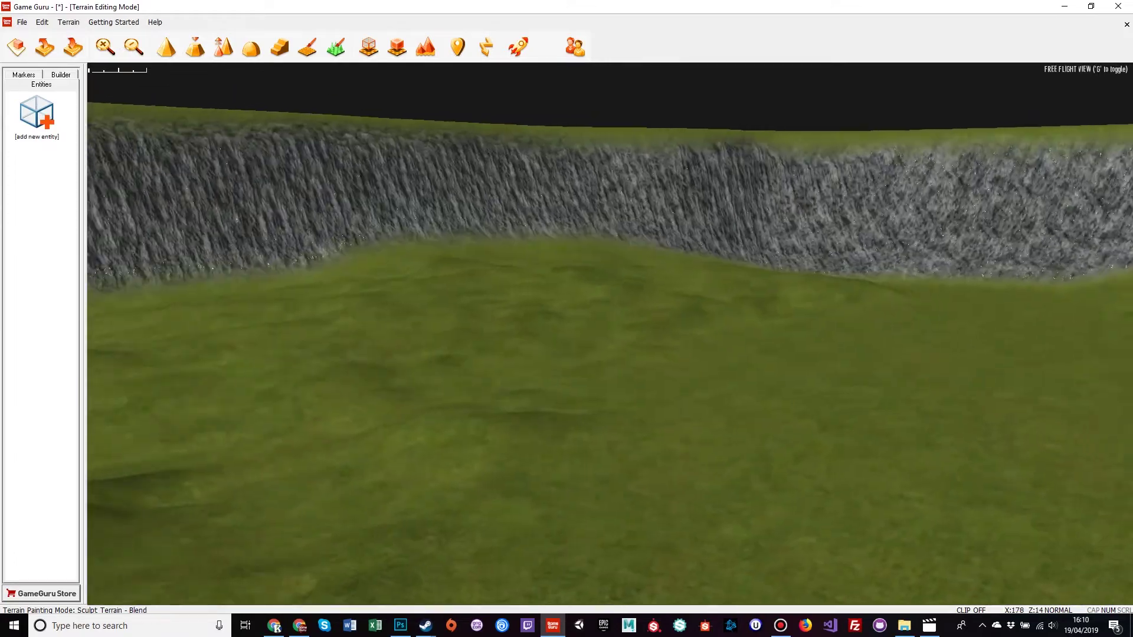
mouse_move(737, 407)
right_mouse_down()
mouse_move(647, 417)
mouse_move(682, 409)
right_mouse_up()
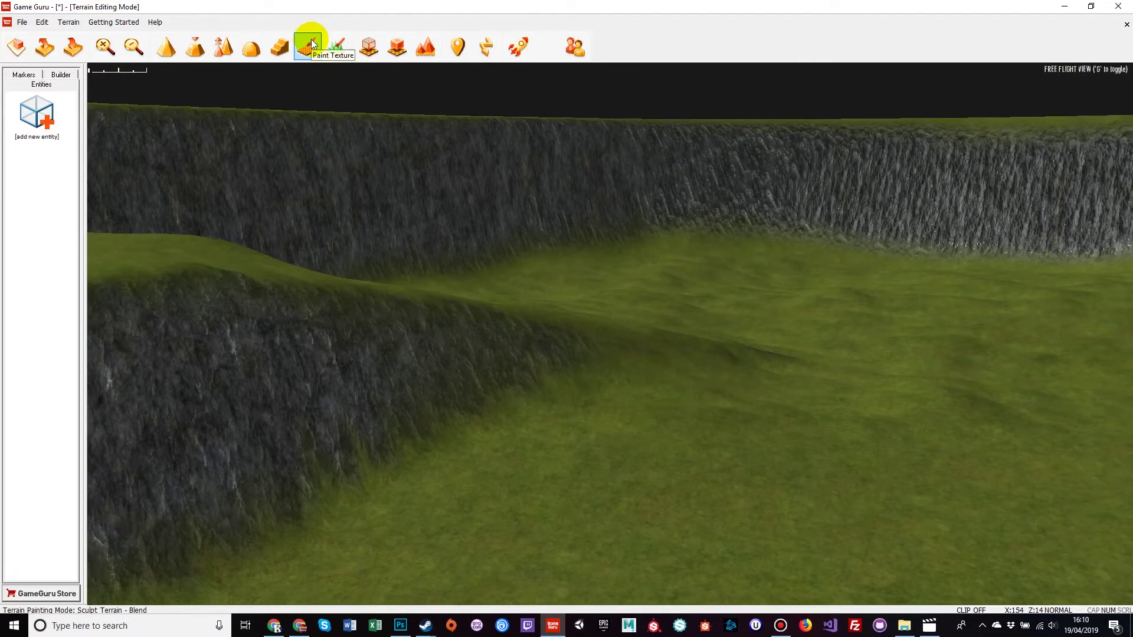
Switch from terrain sculpting to Paint Texture mode
left_click(309, 50)
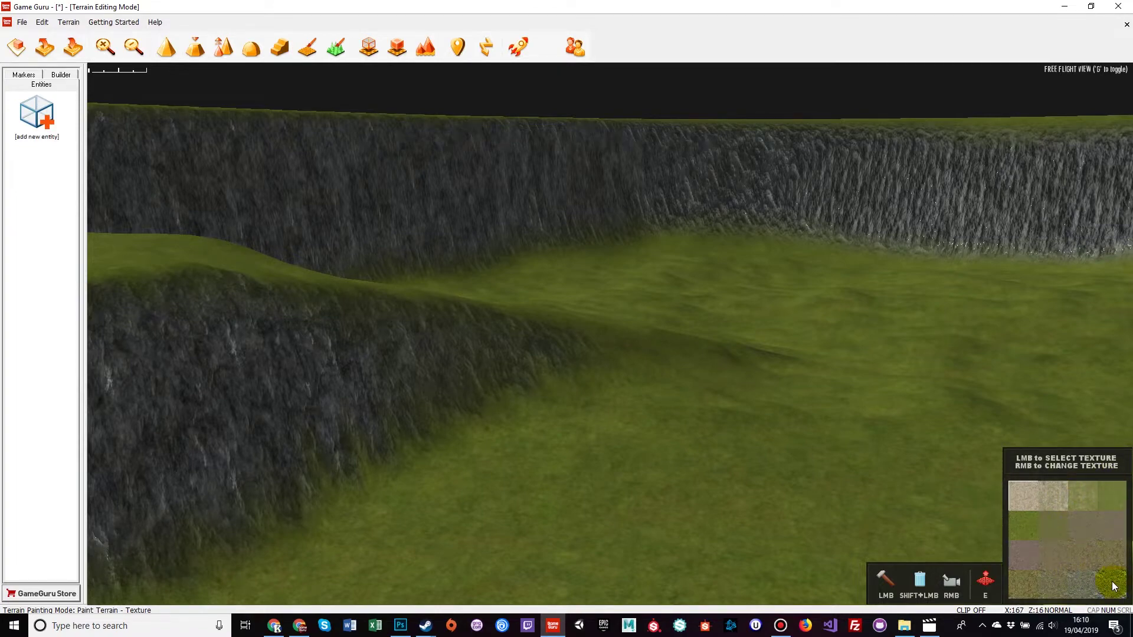
mouse_move(748, 440)
right_mouse_down()
mouse_move(717, 478)
mouse_move(644, 440)
mouse_move(702, 440)
right_mouse_up()
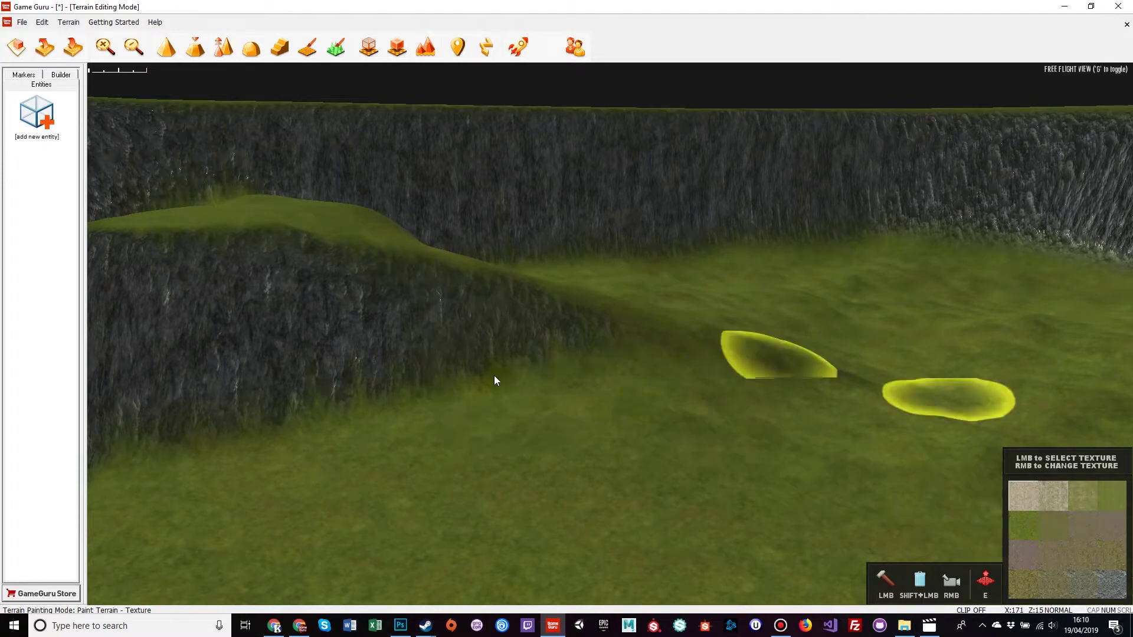
left_click(1022, 527)
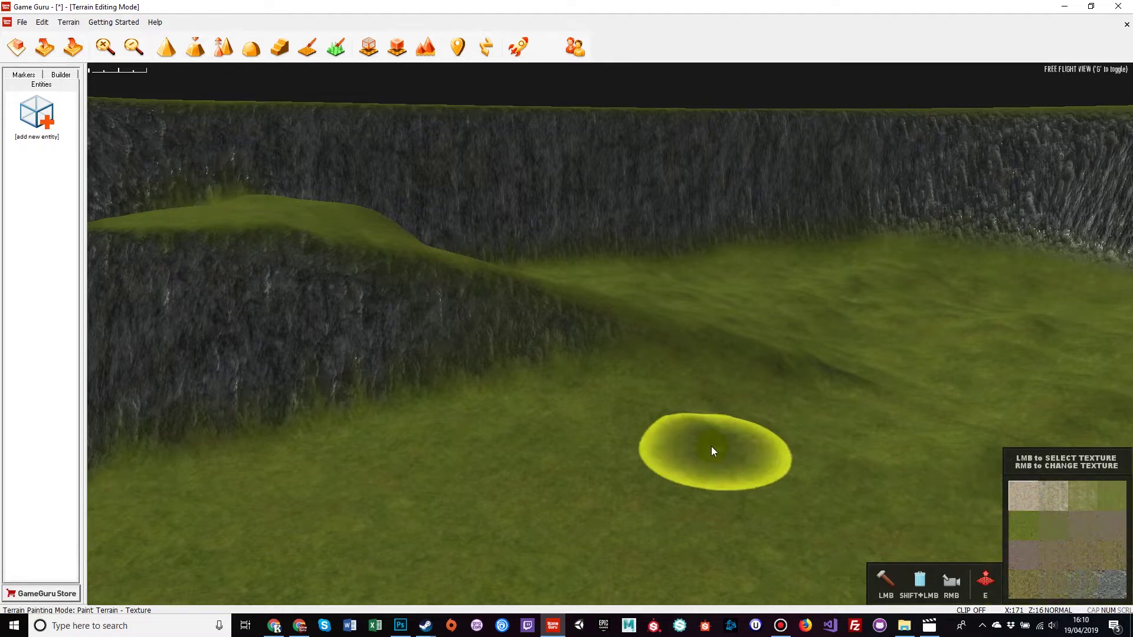
Paint a path down the ramp in front of the cliff plateau with the brown gravel texture from the palette's third row, second column
right_click_drag(712, 448, 473, 452)
key("w")
key("s")
key("w")
key("s")
right_click_drag(711, 413, 820, 501)
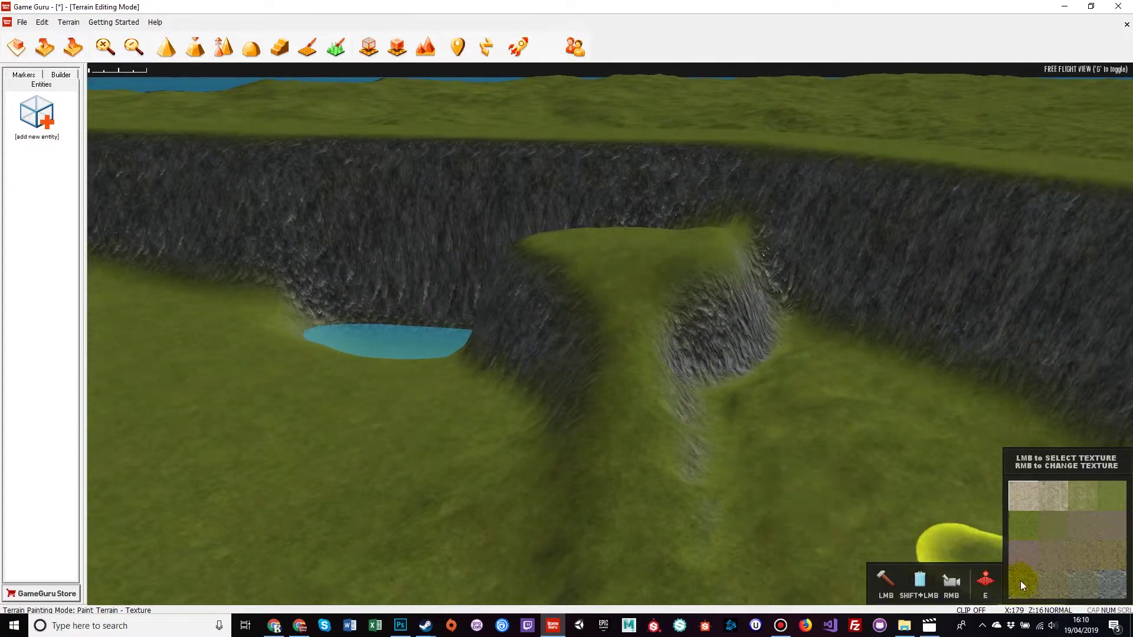
left_click(1053, 556)
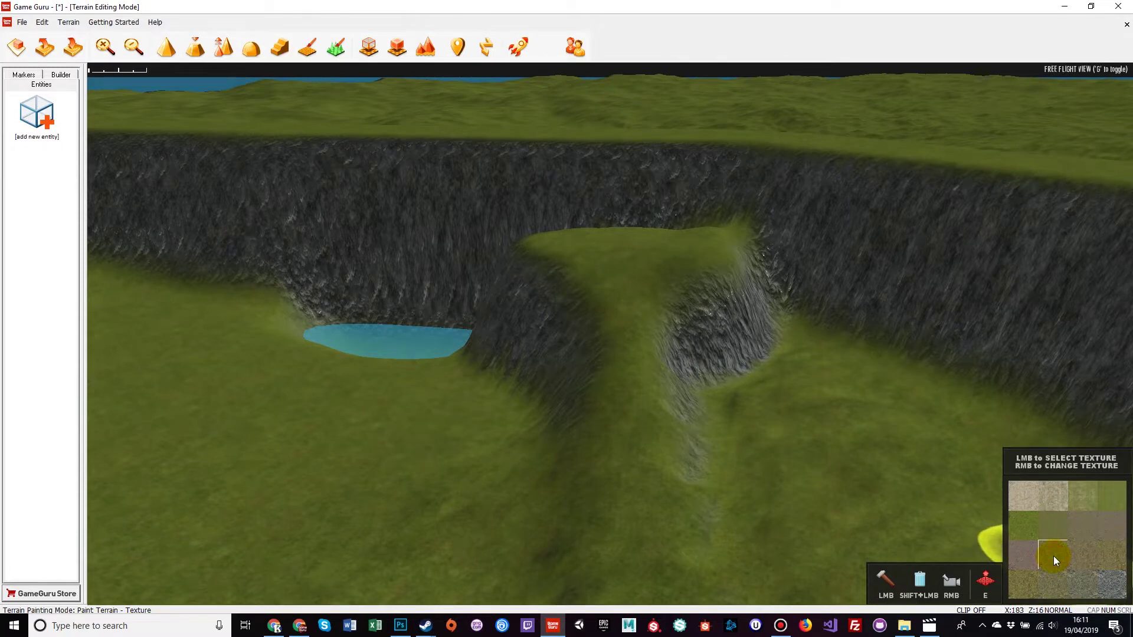
key("w")
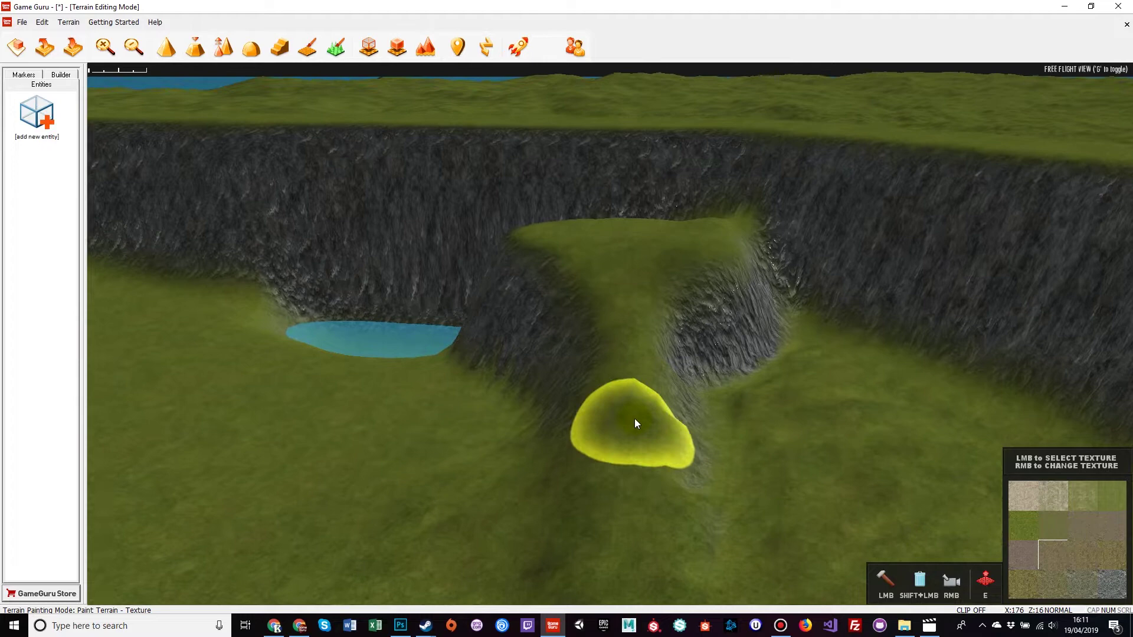
mouse_move(631, 387)
left_mouse_down()
mouse_move(631, 354)
mouse_move(624, 361)
left_mouse_up()
mouse_move(614, 441)
left_mouse_down()
mouse_move(615, 527)
mouse_move(623, 367)
left_mouse_up()
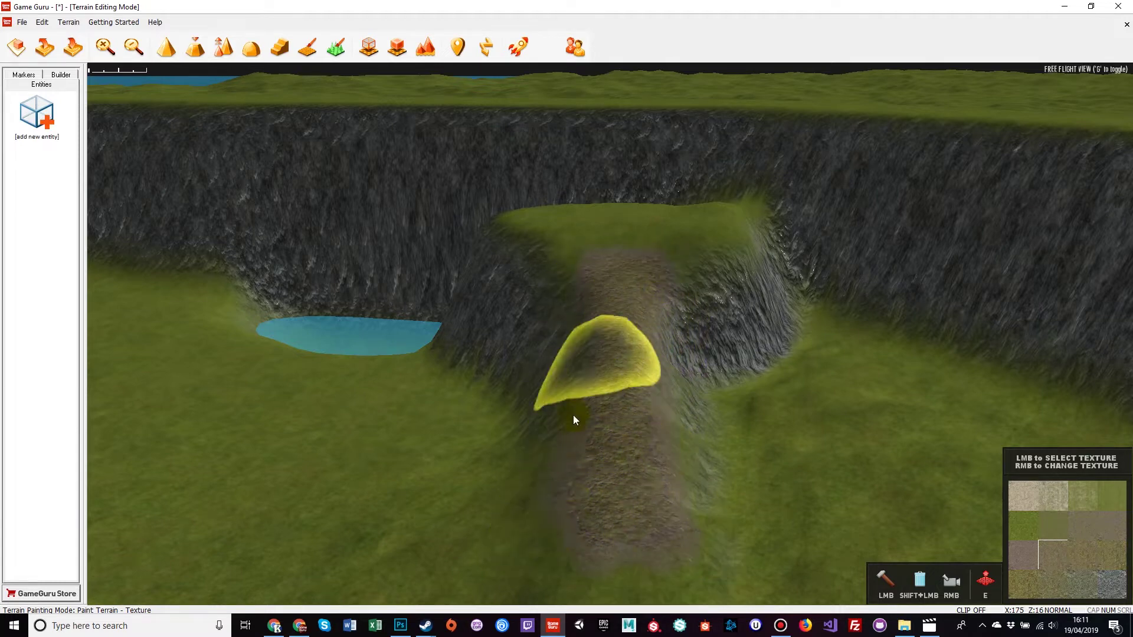
left_click_drag(573, 415, 551, 540)
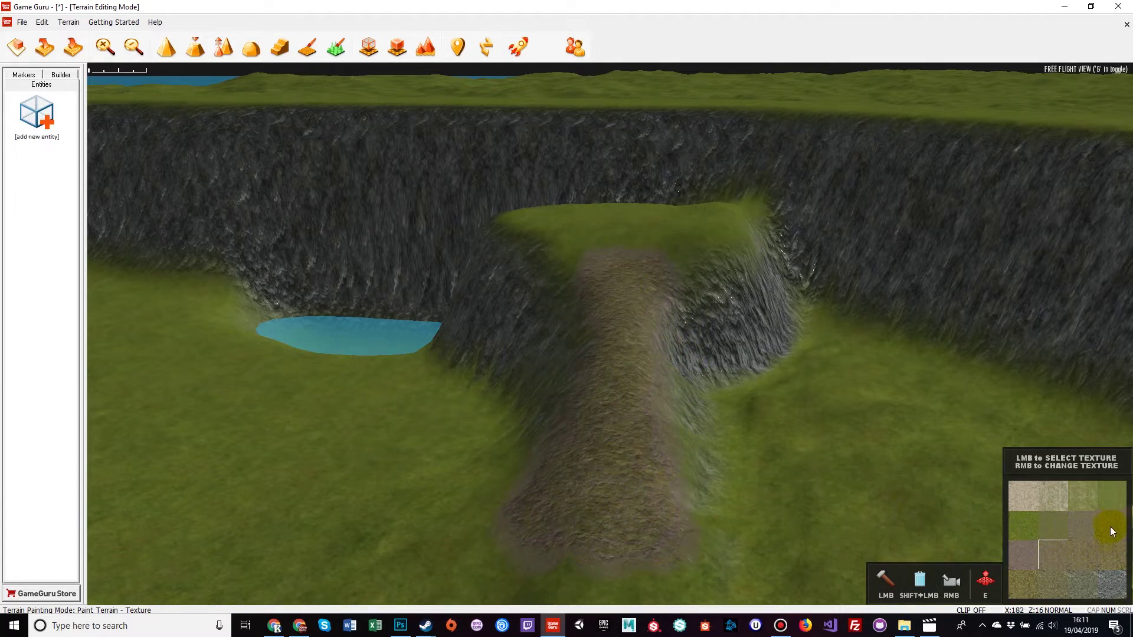
Repaint the ramp and cover the plateau top with the brown dirt texture from the palette's second row, fourth column
mouse_move(601, 515)
left_mouse_down()
mouse_move(625, 406)
mouse_move(625, 288)
left_mouse_up()
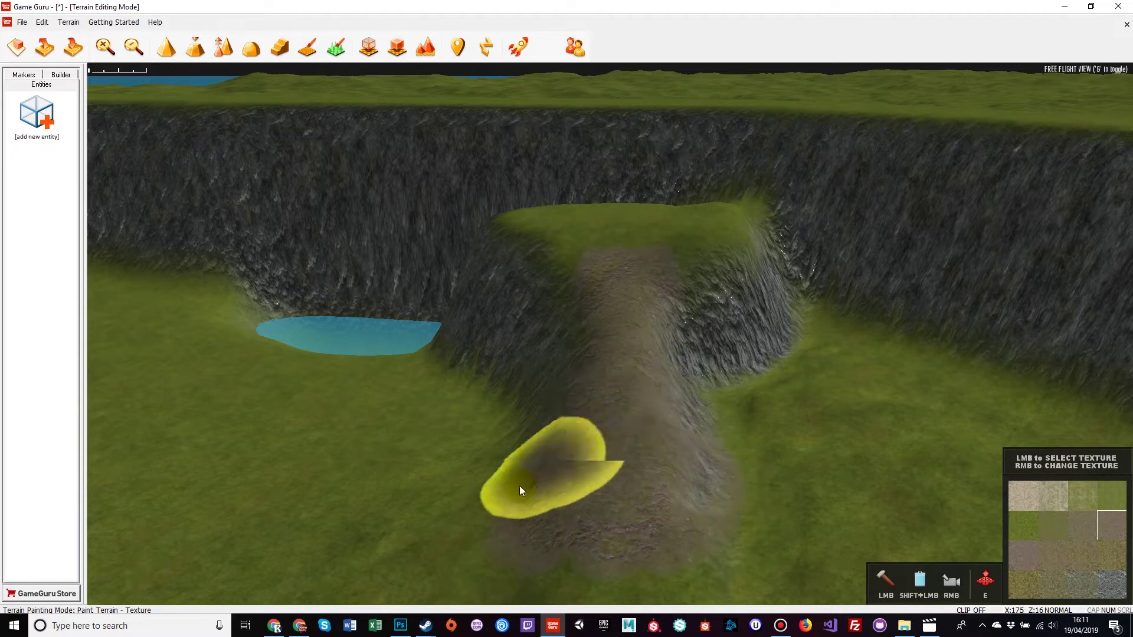
mouse_move(617, 262)
right_mouse_down()
mouse_move(603, 186)
mouse_move(609, 259)
mouse_move(625, 234)
mouse_move(636, 301)
right_mouse_up()
key("w")
key("w")
mouse_move(484, 363)
left_mouse_down()
mouse_move(679, 295)
mouse_move(642, 383)
mouse_move(657, 319)
mouse_move(496, 327)
mouse_move(313, 291)
mouse_move(454, 253)
mouse_move(635, 236)
mouse_move(628, 159)
mouse_move(546, 200)
mouse_move(318, 230)
mouse_move(261, 321)
mouse_move(404, 410)
mouse_move(590, 374)
mouse_move(713, 208)
mouse_move(430, 244)
mouse_move(233, 239)
mouse_move(271, 204)
left_mouse_up()
mouse_move(515, 164)
left_mouse_down()
mouse_move(417, 222)
mouse_move(197, 290)
mouse_move(498, 371)
mouse_move(707, 216)
mouse_move(652, 136)
left_mouse_up()
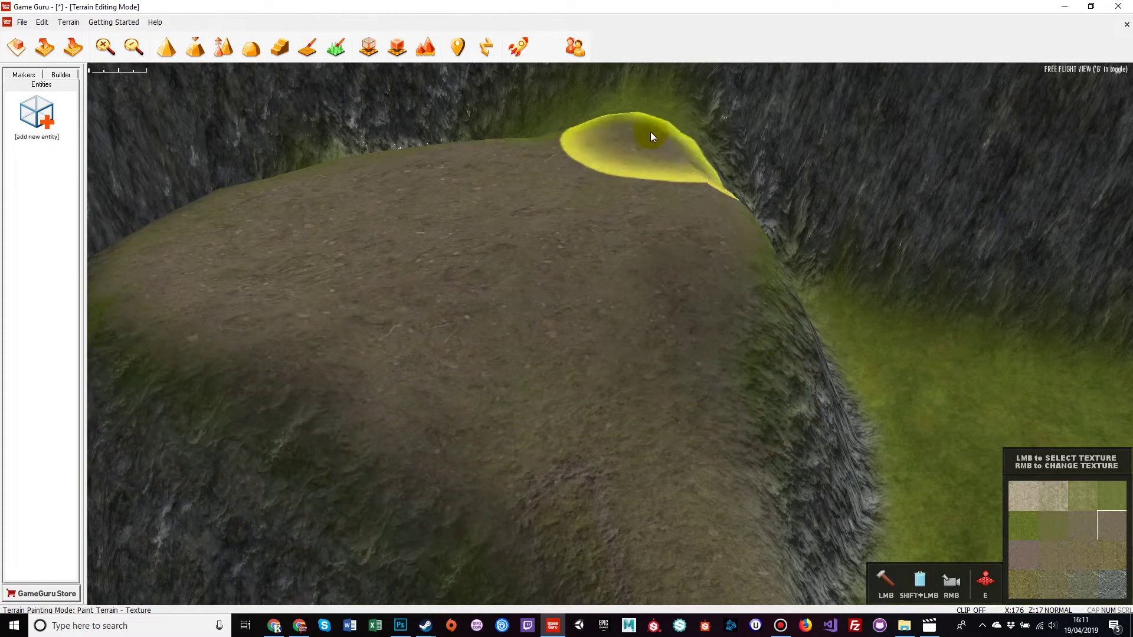
mouse_move(533, 146)
left_mouse_down()
mouse_move(543, 445)
mouse_move(749, 416)
mouse_move(590, 439)
left_mouse_up()
Widen the dirt texture around the foot of the ramp and extend it along the base of the cliff
key("s")
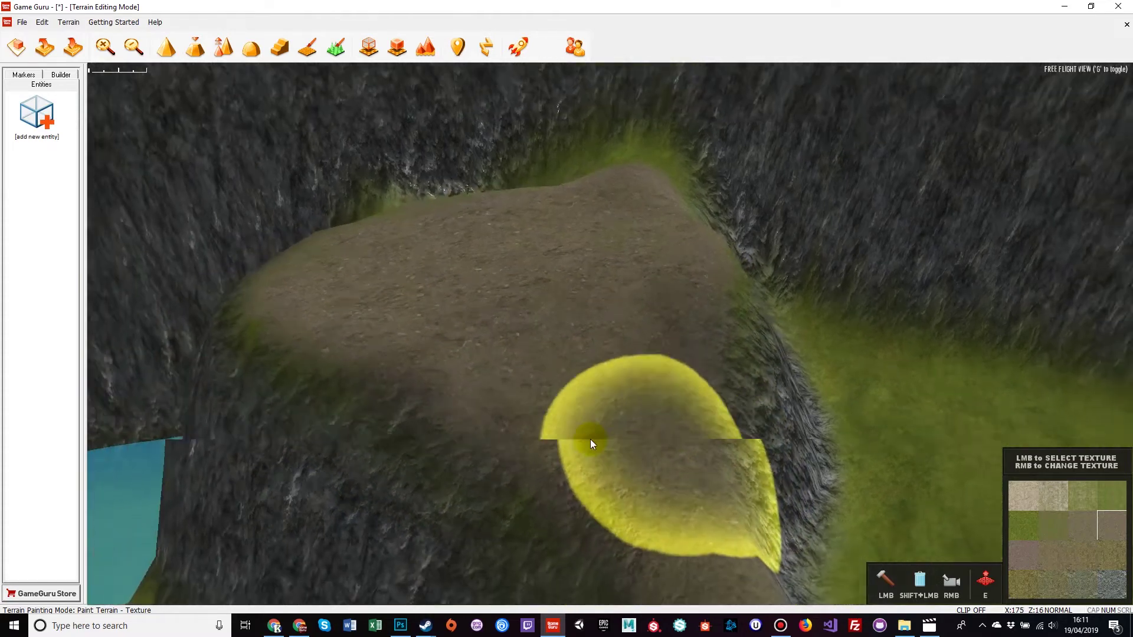
mouse_move(590, 439)
right_mouse_down()
mouse_move(580, 414)
mouse_move(627, 416)
right_mouse_up()
left_click_drag(768, 384, 714, 255)
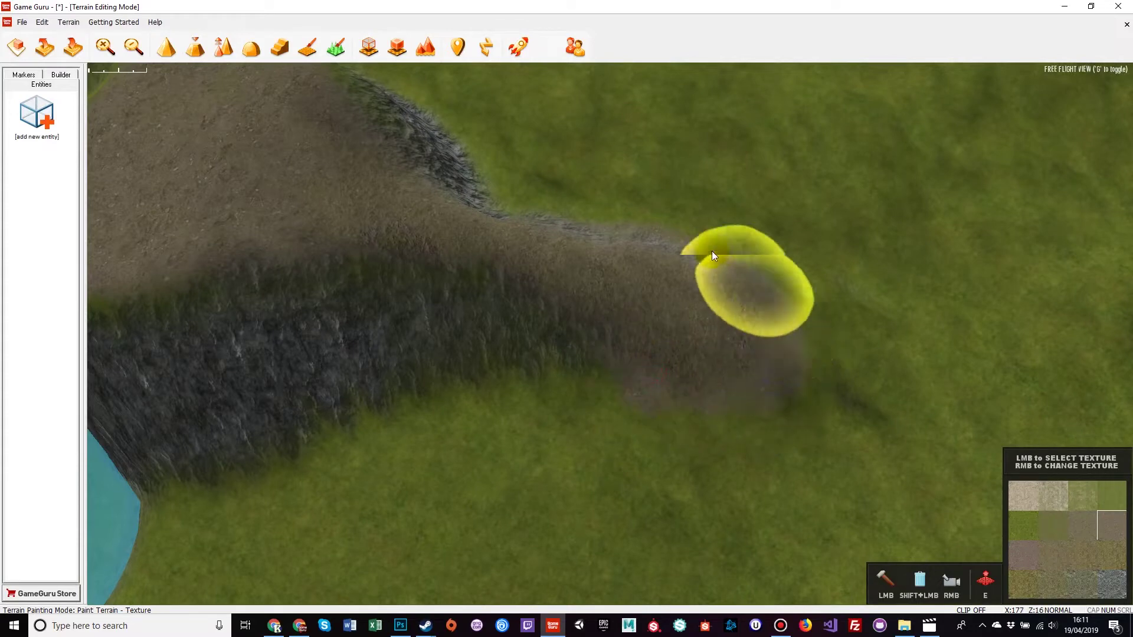
mouse_move(604, 234)
left_mouse_down()
mouse_move(814, 417)
mouse_move(511, 395)
mouse_move(840, 435)
mouse_move(724, 252)
left_mouse_up()
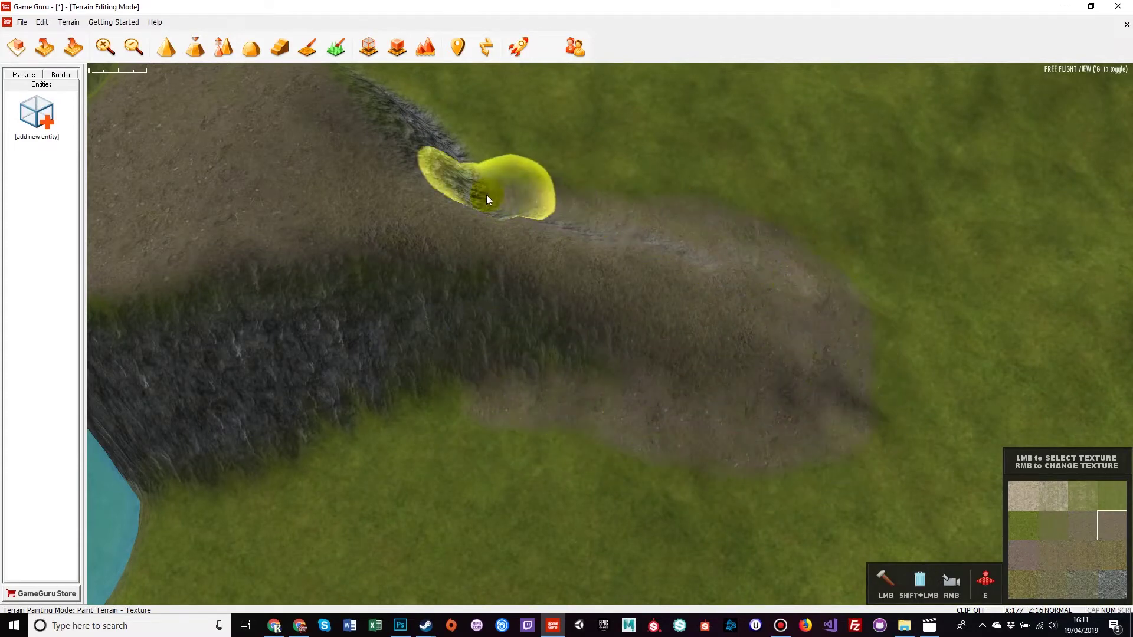
left_click_drag(519, 404, 413, 413)
Continue the dirt texture along the cliff base to the pool, then enlarge the brush and cover the wide bank around the water
mouse_move(558, 488)
right_mouse_down()
mouse_move(643, 546)
mouse_move(649, 496)
mouse_move(566, 484)
mouse_move(519, 455)
mouse_move(731, 459)
right_mouse_up()
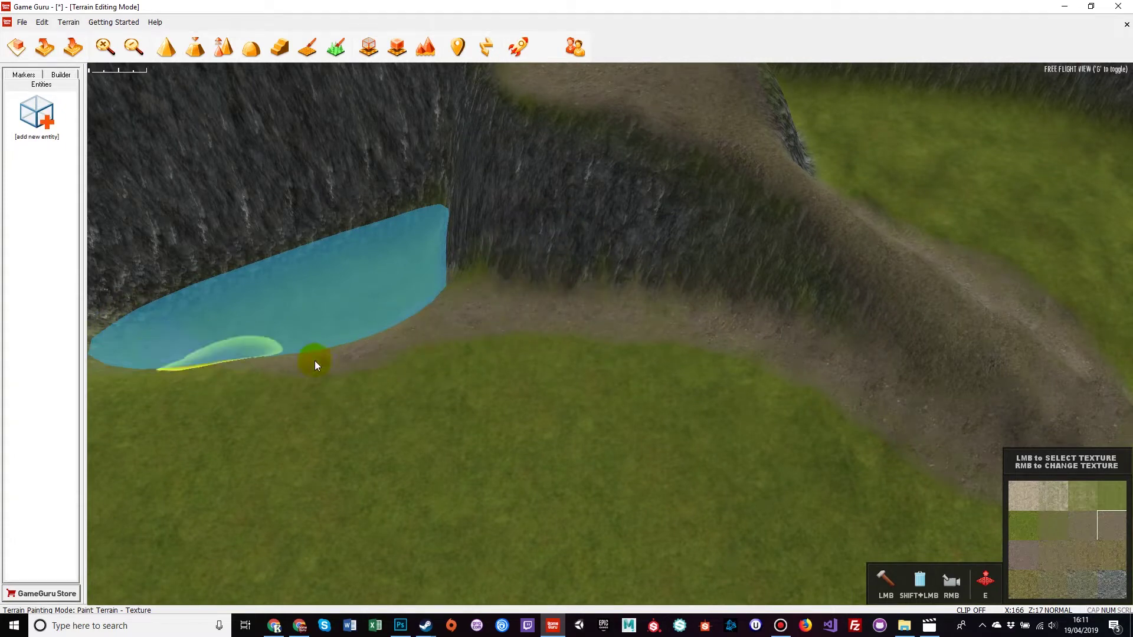
key("a")
mouse_move(612, 359)
left_mouse_down()
mouse_move(636, 361)
mouse_move(354, 396)
left_mouse_up()
left_click_drag(324, 320, 310, 330)
key("plus")
key("plus")
key("plus")
mouse_move(585, 426)
left_mouse_down()
mouse_move(529, 440)
mouse_move(543, 338)
mouse_move(395, 354)
mouse_move(579, 455)
mouse_move(755, 455)
mouse_move(721, 310)
left_mouse_up()
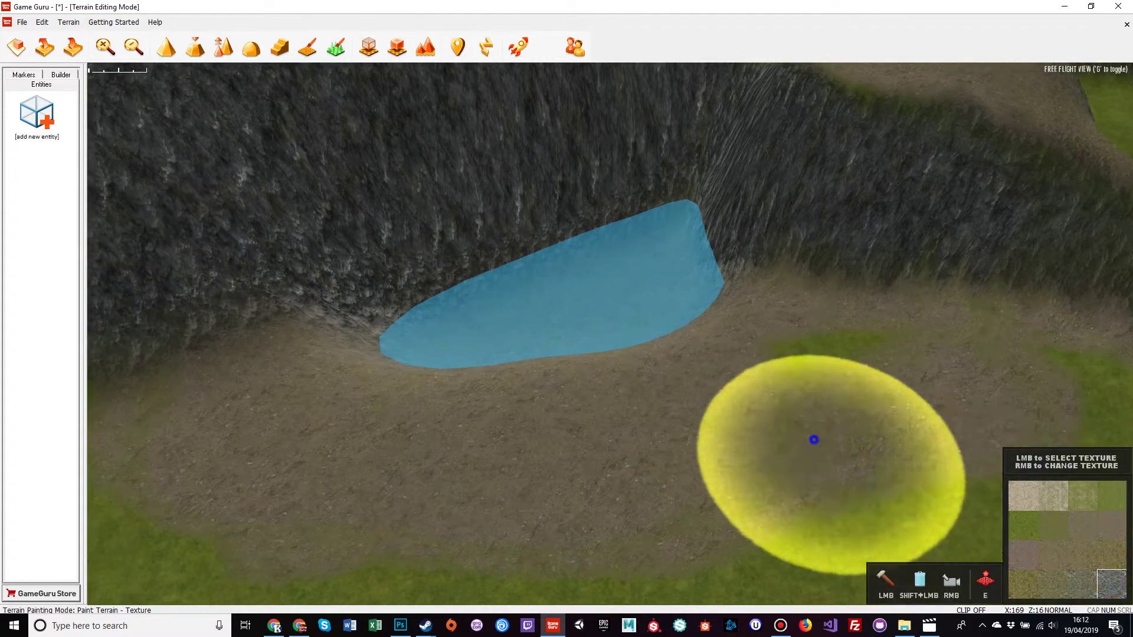
Paint the pool bed and its shoreline with the grey rock texture from the palette's fourth row, fourth column
key("w")
right_click_drag(814, 440, 891, 459)
key("s")
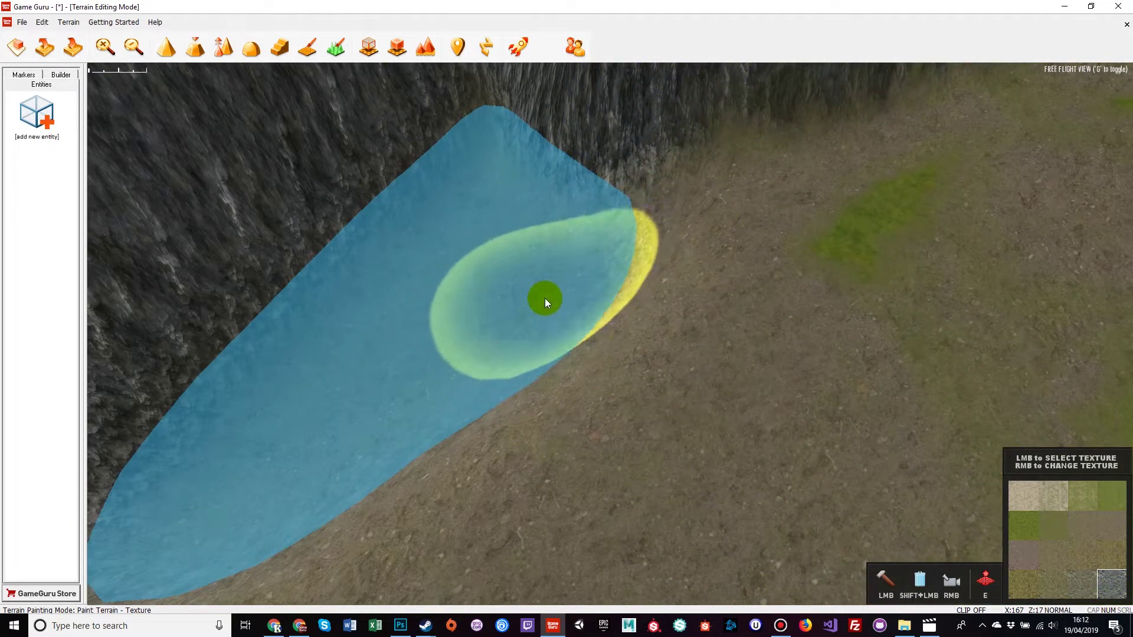
mouse_move(464, 313)
left_mouse_down()
mouse_move(409, 299)
mouse_move(498, 241)
mouse_move(511, 193)
mouse_move(367, 304)
mouse_move(263, 433)
mouse_move(466, 362)
mouse_move(551, 270)
mouse_move(341, 400)
mouse_move(240, 494)
mouse_move(407, 426)
mouse_move(526, 335)
mouse_move(569, 246)
mouse_move(556, 310)
mouse_move(497, 382)
mouse_move(373, 471)
mouse_move(507, 467)
left_mouse_up()
key("a")
mouse_move(506, 467)
right_mouse_down()
mouse_move(578, 457)
mouse_move(596, 442)
mouse_move(531, 431)
right_mouse_up()
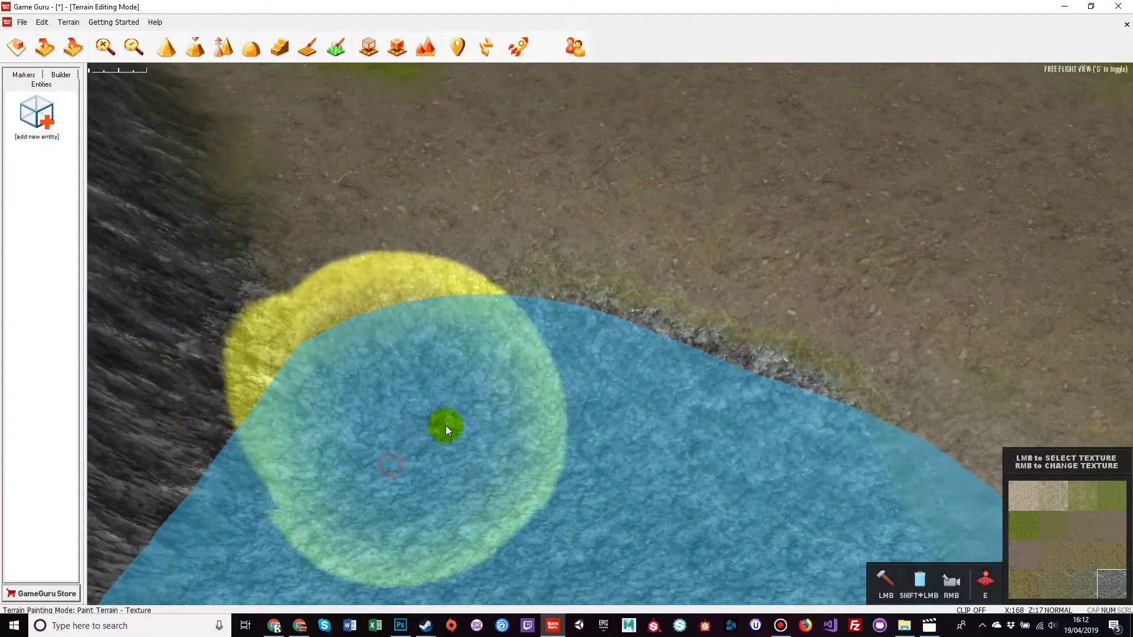
key("a")
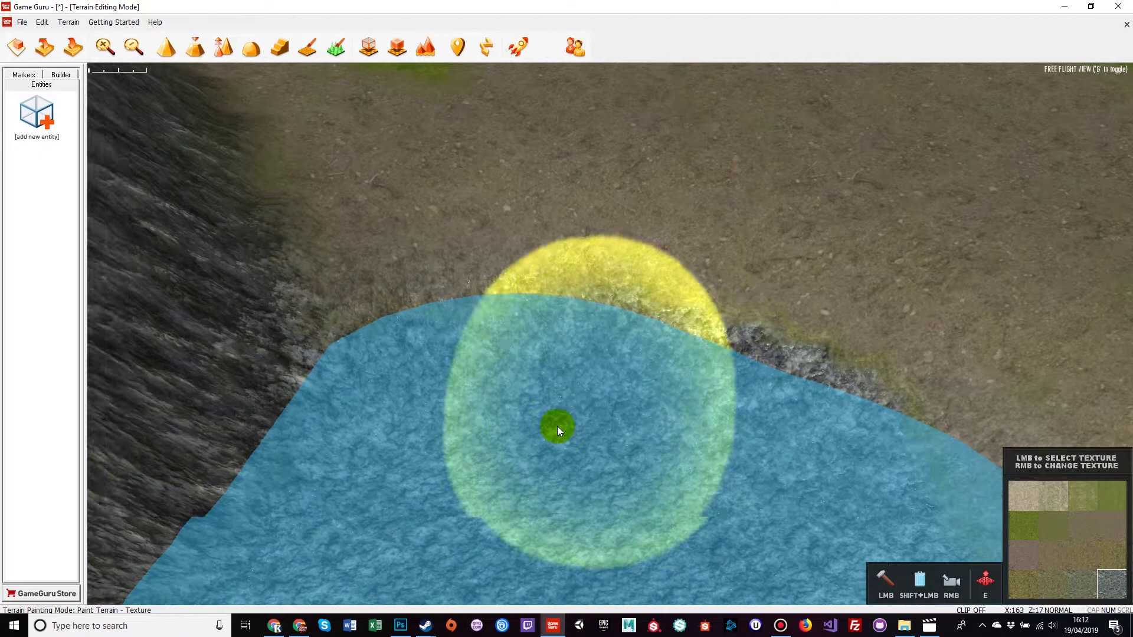
right_click_drag(557, 426, 613, 429)
mouse_move(750, 321)
left_mouse_down()
mouse_move(741, 315)
mouse_move(766, 322)
mouse_move(637, 336)
mouse_move(473, 435)
left_mouse_up()
mouse_move(473, 434)
right_mouse_down()
mouse_move(576, 458)
mouse_move(751, 422)
mouse_move(622, 413)
mouse_move(653, 389)
right_mouse_up()
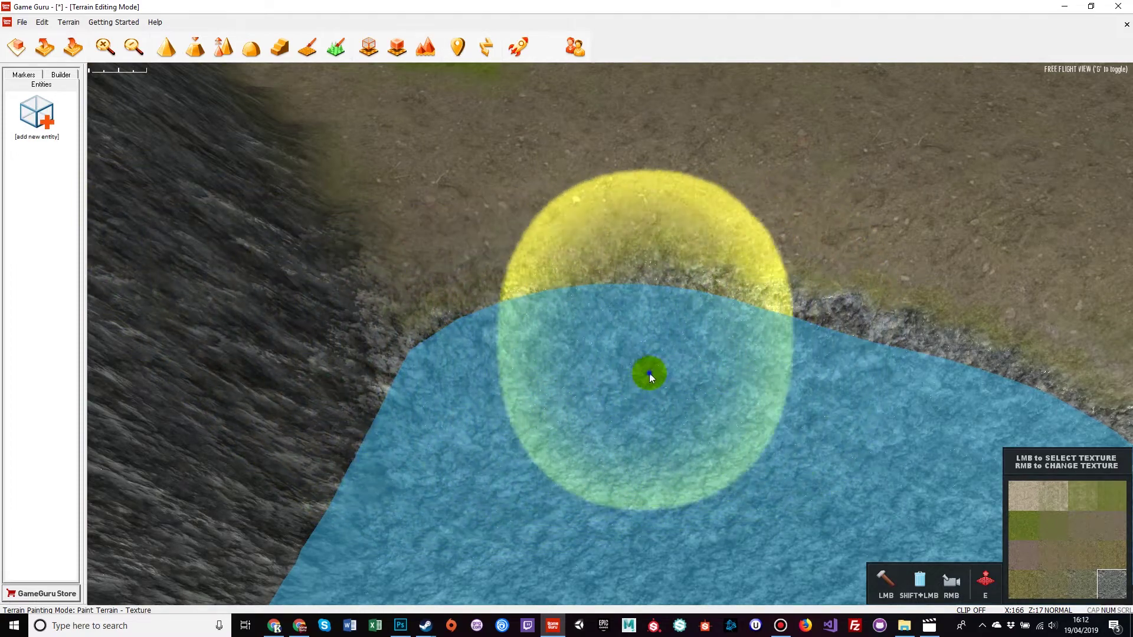
right_click_drag(650, 374, 649, 374)
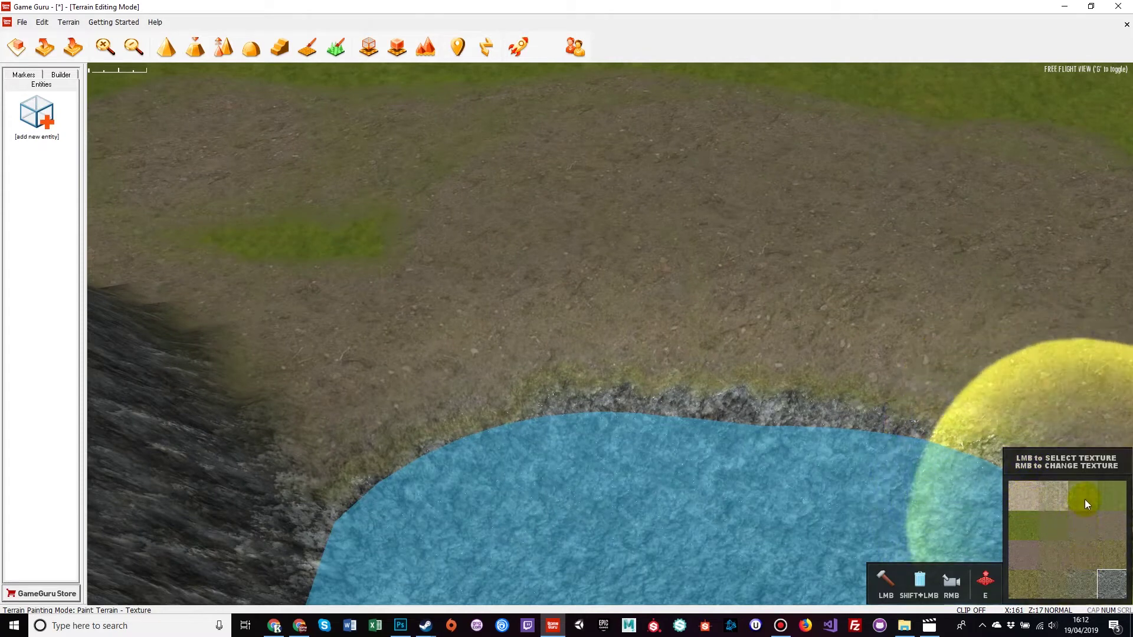
Paint a broad patch of pale stone, the first palette texture, where the dirt bank beside the pool meets the grass
left_click(1026, 498)
right_click_drag(813, 402, 790, 391)
mouse_move(654, 338)
left_mouse_down()
mouse_move(659, 329)
mouse_move(715, 359)
mouse_move(527, 326)
left_mouse_up()
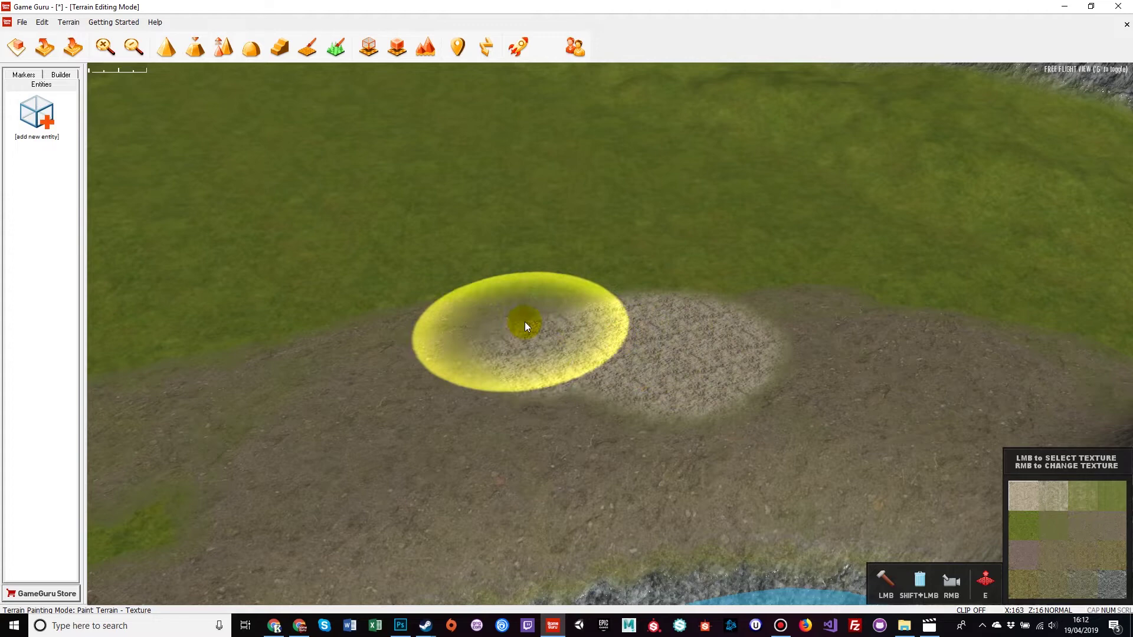
mouse_move(721, 329)
left_mouse_down()
mouse_move(655, 372)
mouse_move(561, 388)
mouse_move(470, 344)
mouse_move(410, 336)
left_mouse_up()
mouse_move(768, 345)
left_mouse_down()
mouse_move(652, 402)
mouse_move(540, 392)
mouse_move(329, 344)
mouse_move(546, 308)
left_mouse_up()
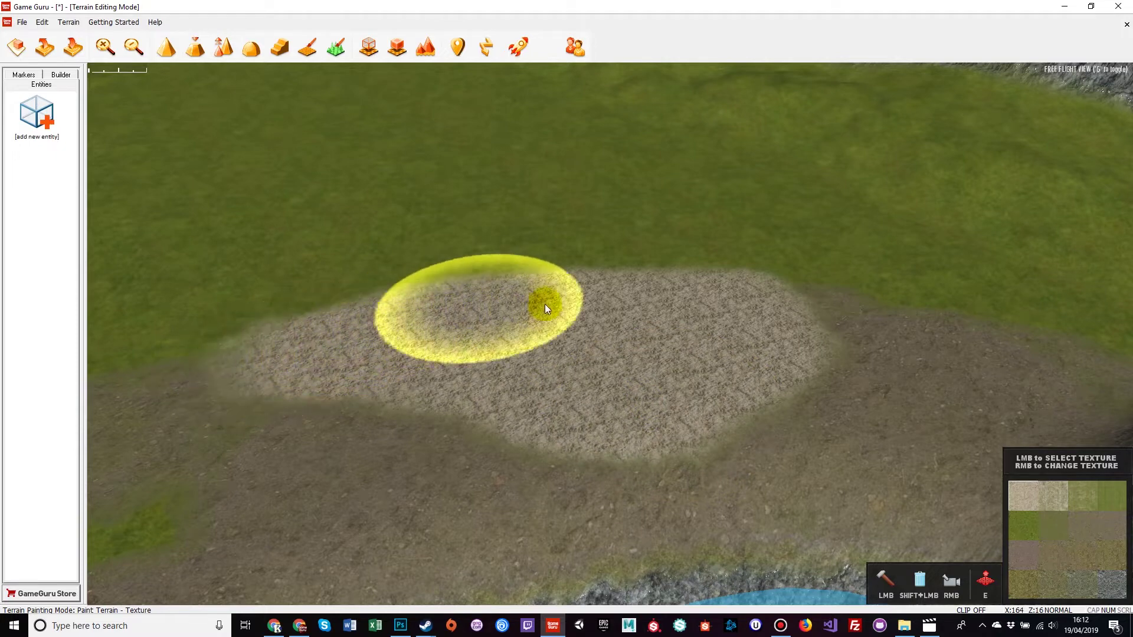
left_click_drag(900, 306, 764, 342)
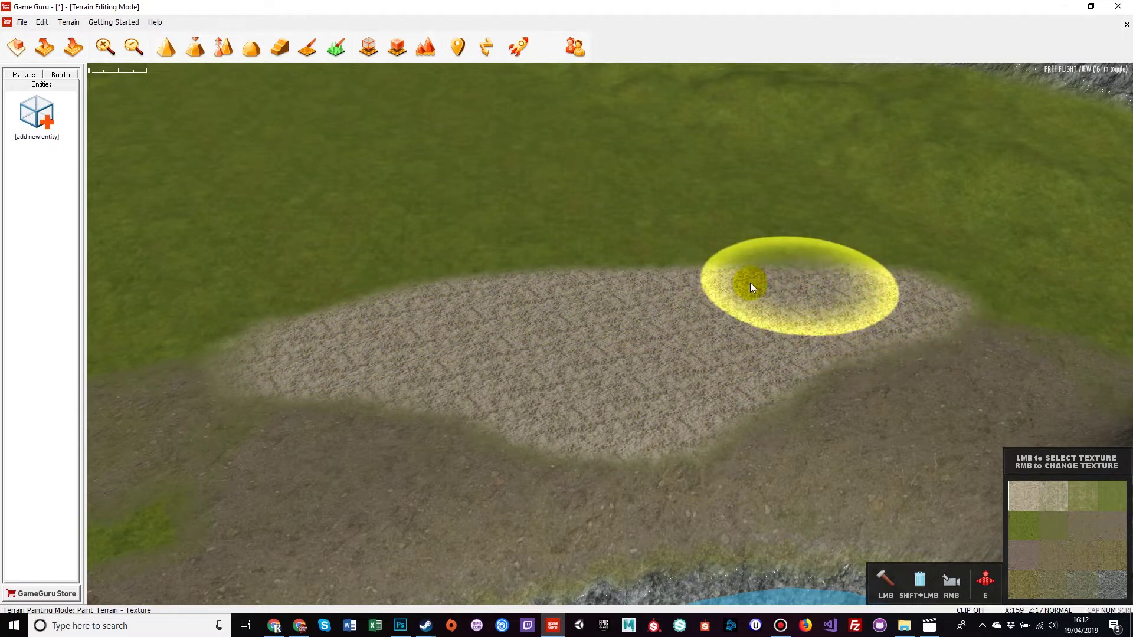
Brush the second palette texture over parts of the pale stone patch to mix in green
left_click(1056, 497)
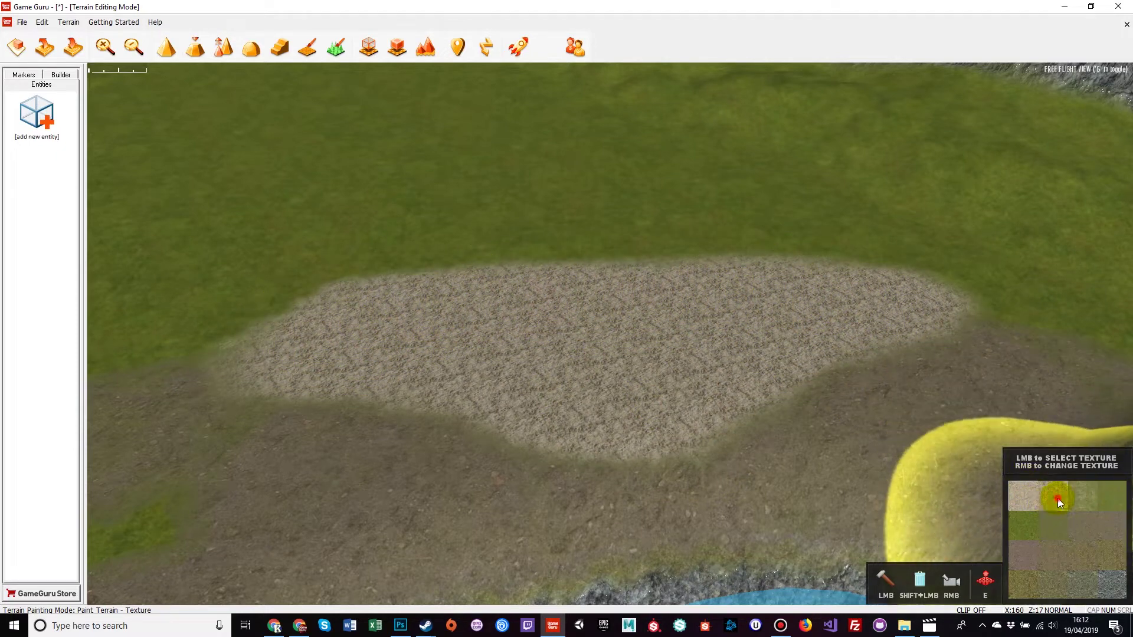
left_click_drag(618, 358, 623, 351)
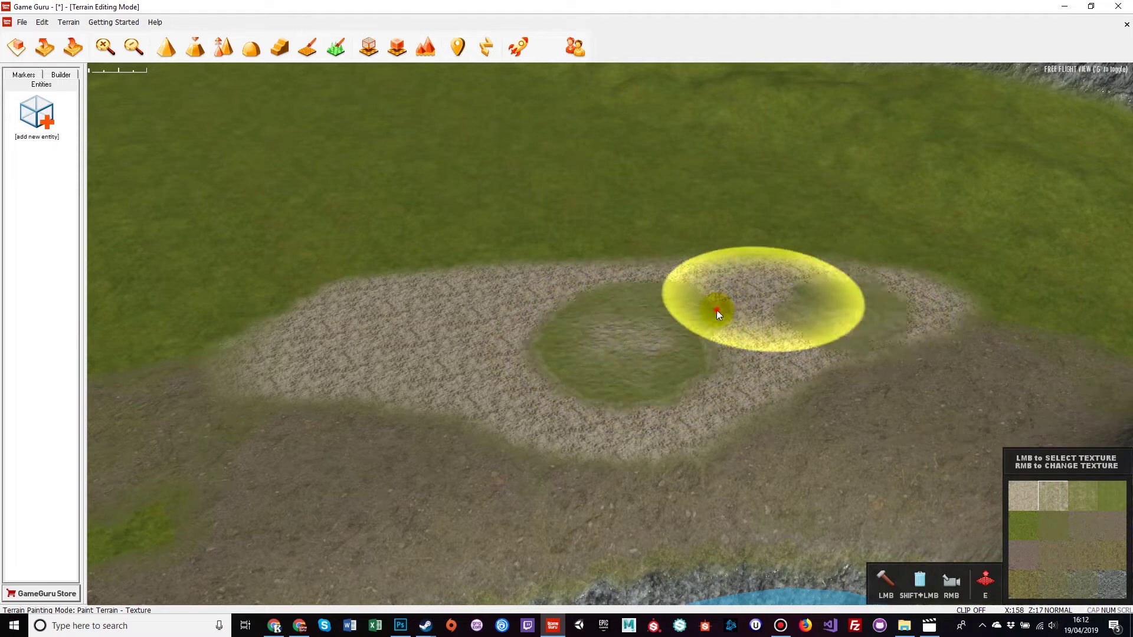
mouse_move(717, 310)
left_mouse_down()
mouse_move(621, 386)
mouse_move(458, 375)
mouse_move(342, 349)
mouse_move(494, 317)
left_mouse_up()
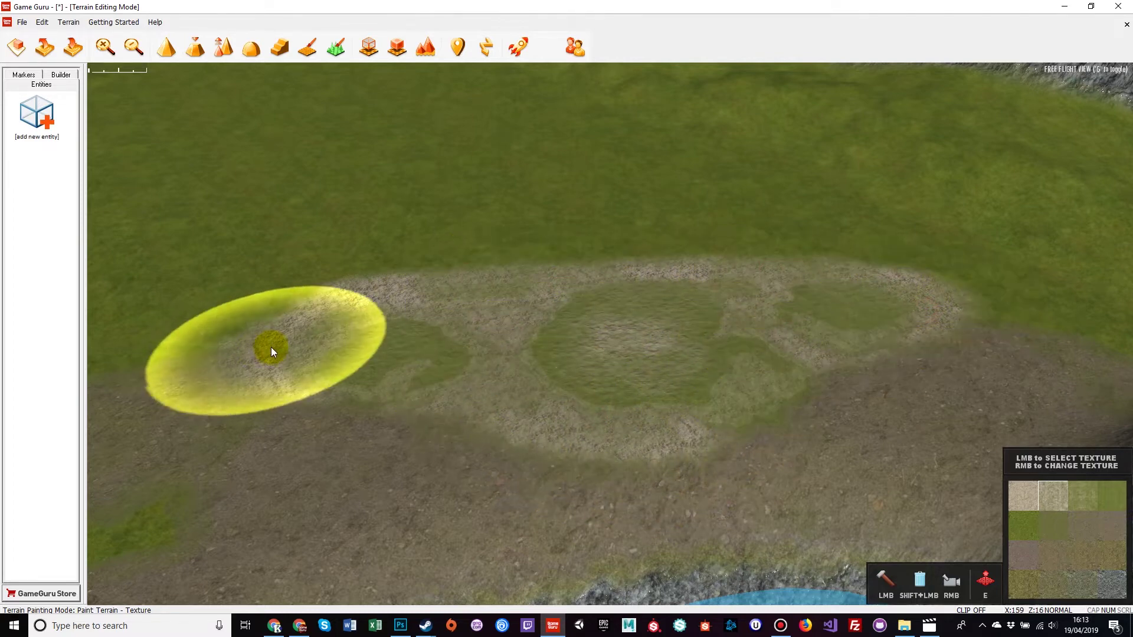
left_click_drag(271, 351, 356, 321)
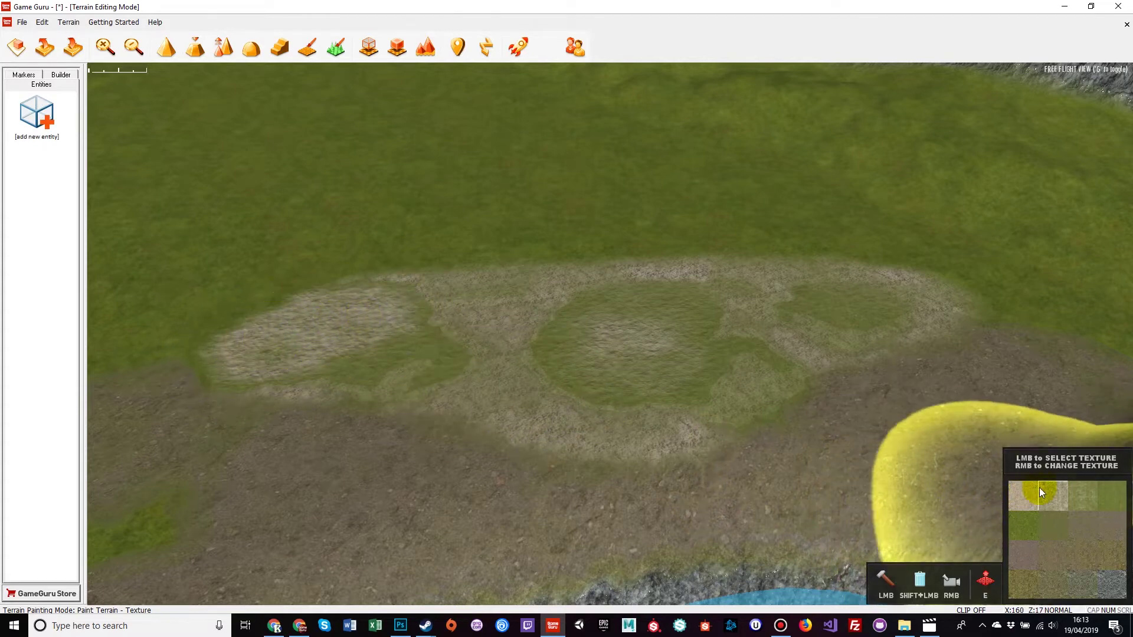
Blend the stone patch into the surrounding grass and dirt with the third texture in the palette's first row
left_click(1077, 494)
mouse_move(346, 370)
left_mouse_down()
mouse_move(354, 329)
mouse_move(387, 314)
mouse_move(441, 395)
mouse_move(481, 341)
mouse_move(482, 292)
left_mouse_up()
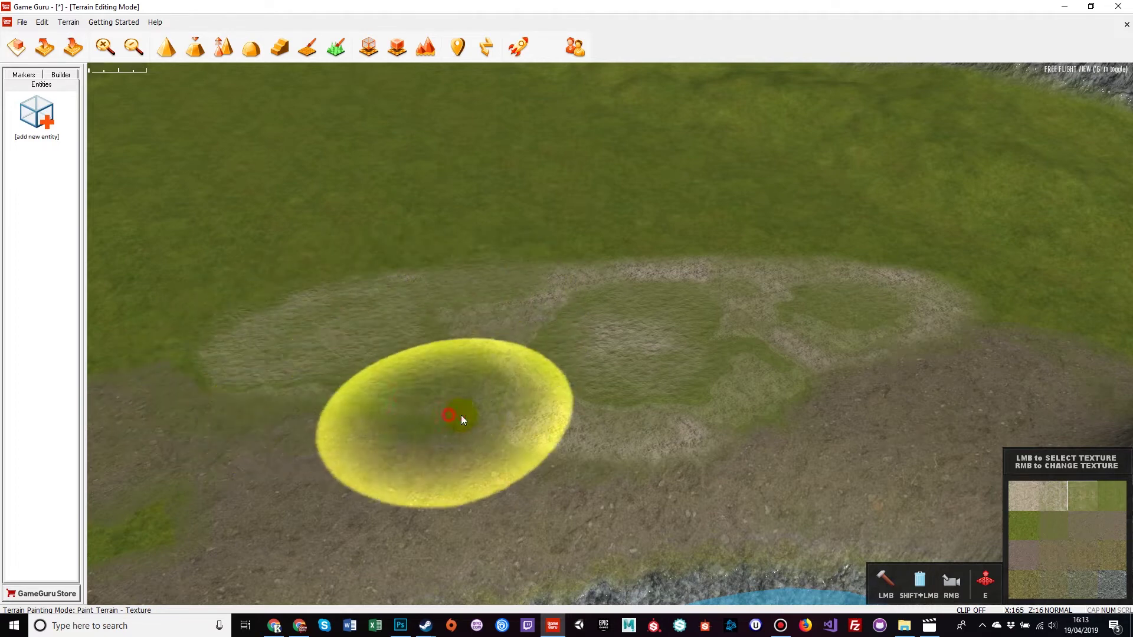
mouse_move(566, 426)
left_mouse_down()
mouse_move(729, 439)
mouse_move(954, 325)
mouse_move(1025, 312)
left_mouse_up()
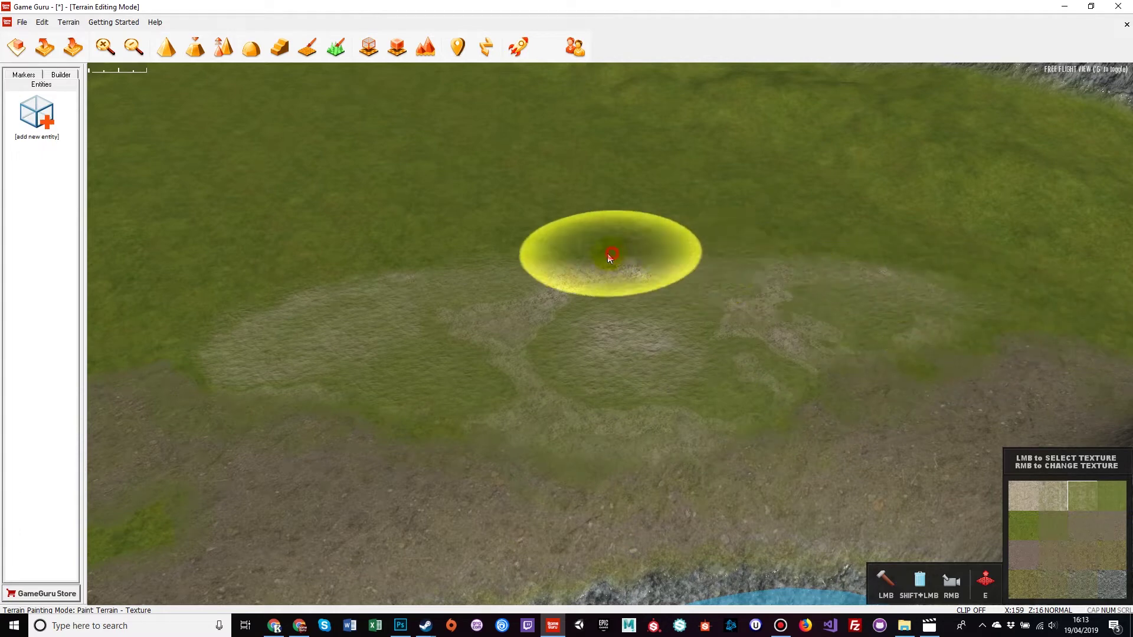
Soften the lower edge of the pale stone patch with the fourth texture in the palette's first row
left_click(1113, 496)
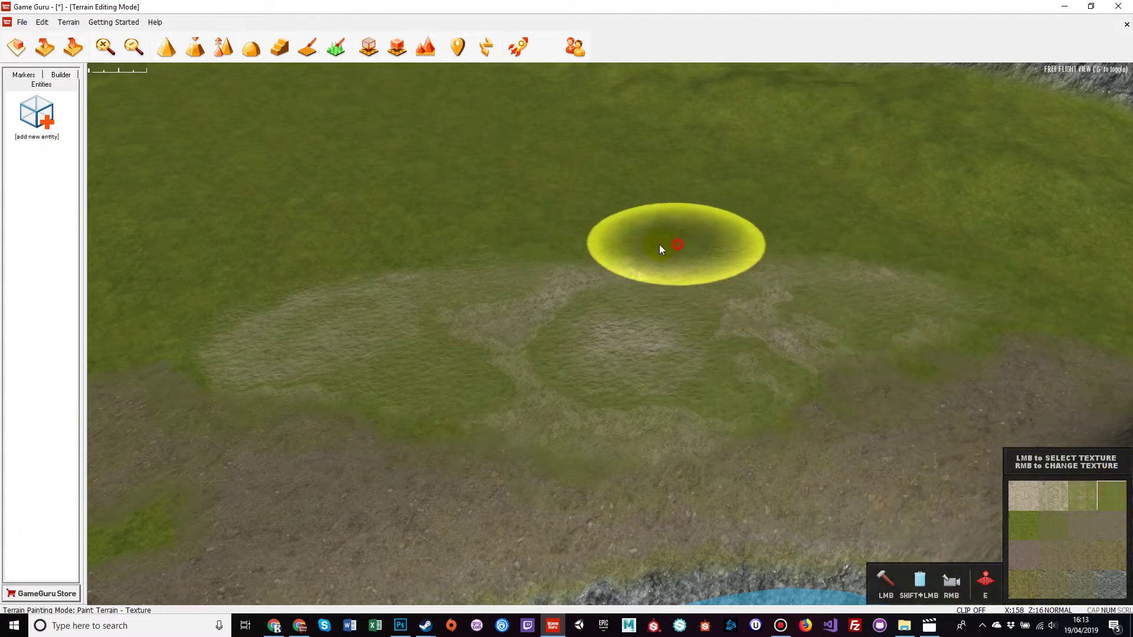
mouse_move(136, 384)
left_mouse_down()
mouse_move(291, 420)
mouse_move(653, 462)
left_mouse_up()
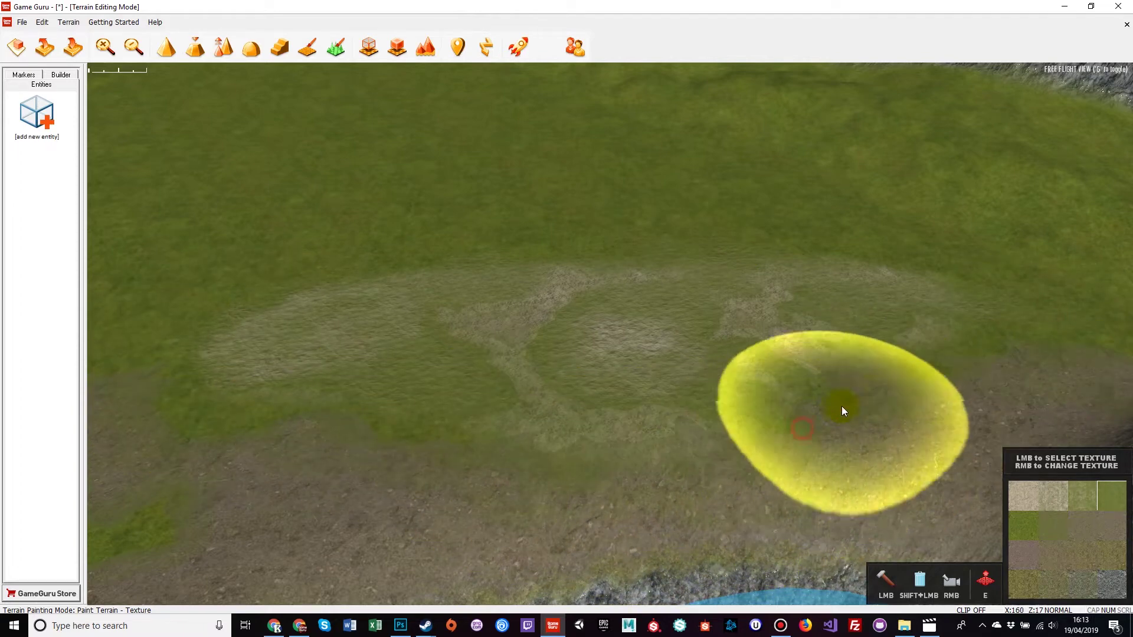
left_click(1112, 583)
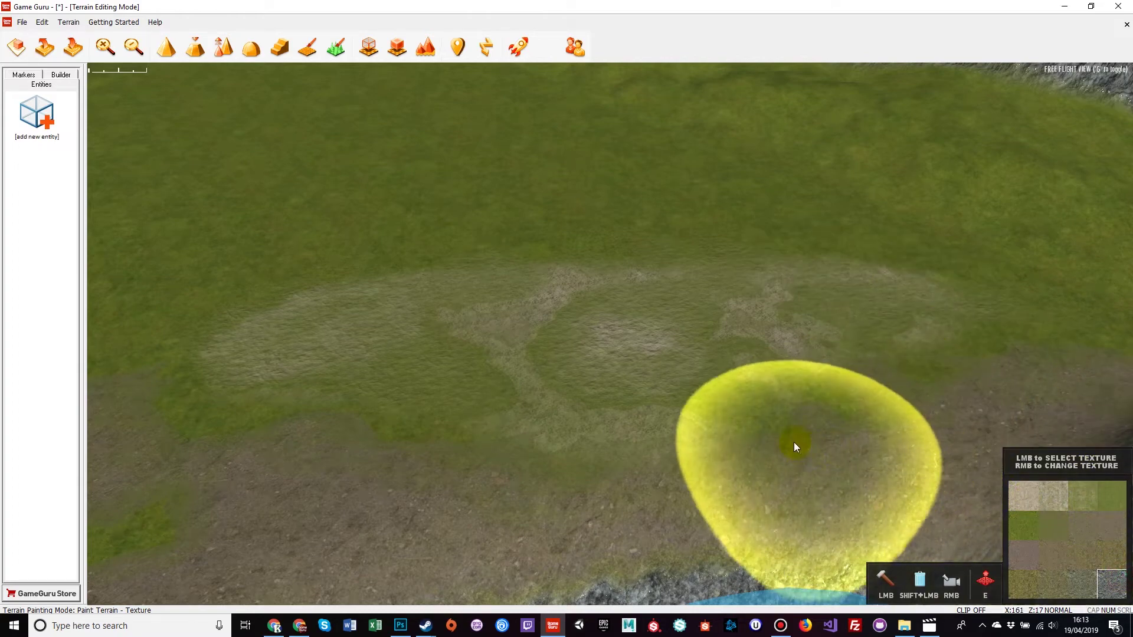
Extend the dirt path from the foot of the ramp across the grass to the cliff, using the palette's second-row, third-column texture
mouse_move(795, 447)
right_mouse_down()
mouse_move(607, 460)
mouse_move(531, 502)
mouse_move(511, 531)
mouse_move(466, 472)
mouse_move(472, 510)
mouse_move(510, 519)
mouse_move(506, 446)
mouse_move(395, 428)
mouse_move(442, 430)
mouse_move(419, 449)
mouse_move(531, 413)
mouse_move(581, 422)
mouse_move(475, 409)
mouse_move(563, 335)
mouse_move(578, 236)
right_mouse_up()
key("d")
key("s")
key("w")
key("a")
key("a")
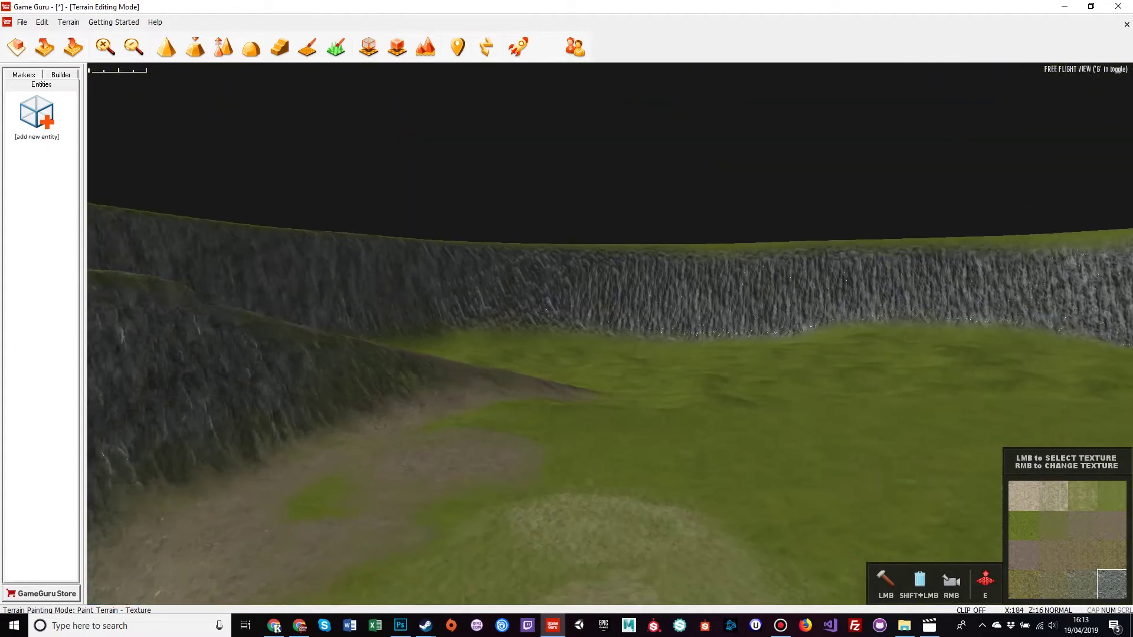
right_click_drag(661, 401, 684, 472)
key("s")
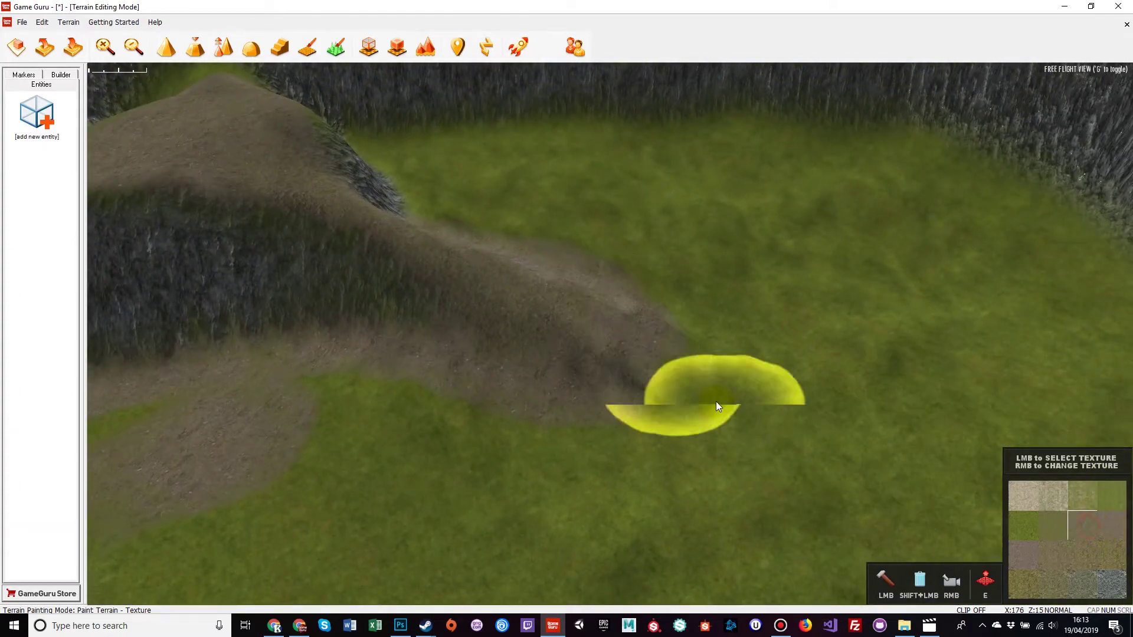
mouse_move(716, 402)
left_mouse_down()
mouse_move(711, 367)
mouse_move(704, 388)
mouse_move(725, 391)
mouse_move(701, 403)
left_mouse_up()
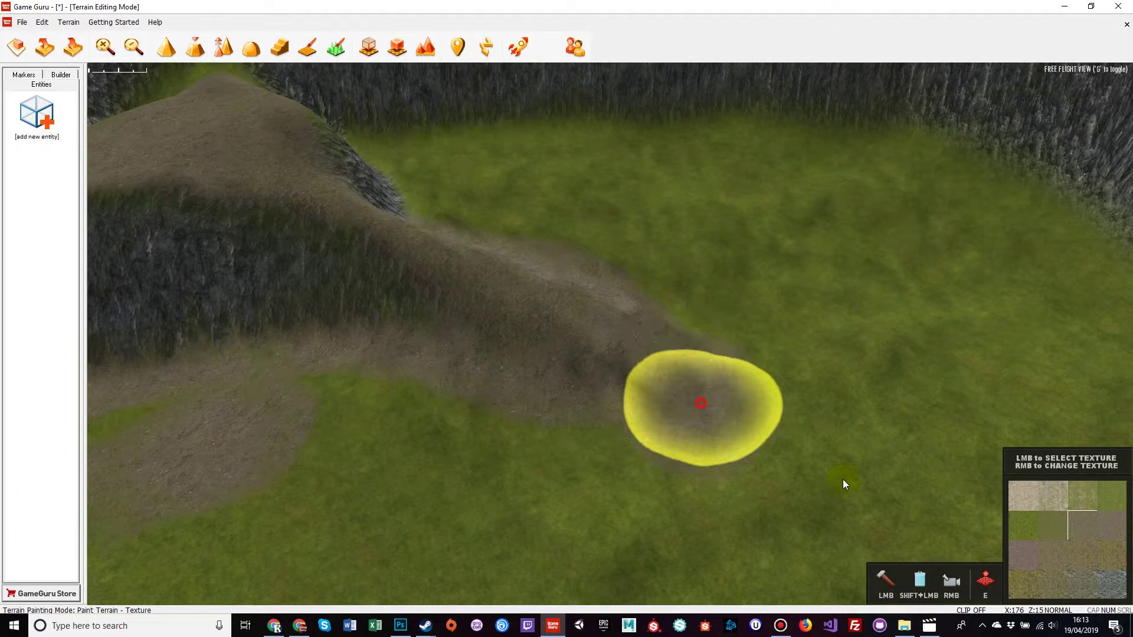
right_click_drag(842, 481, 908, 484)
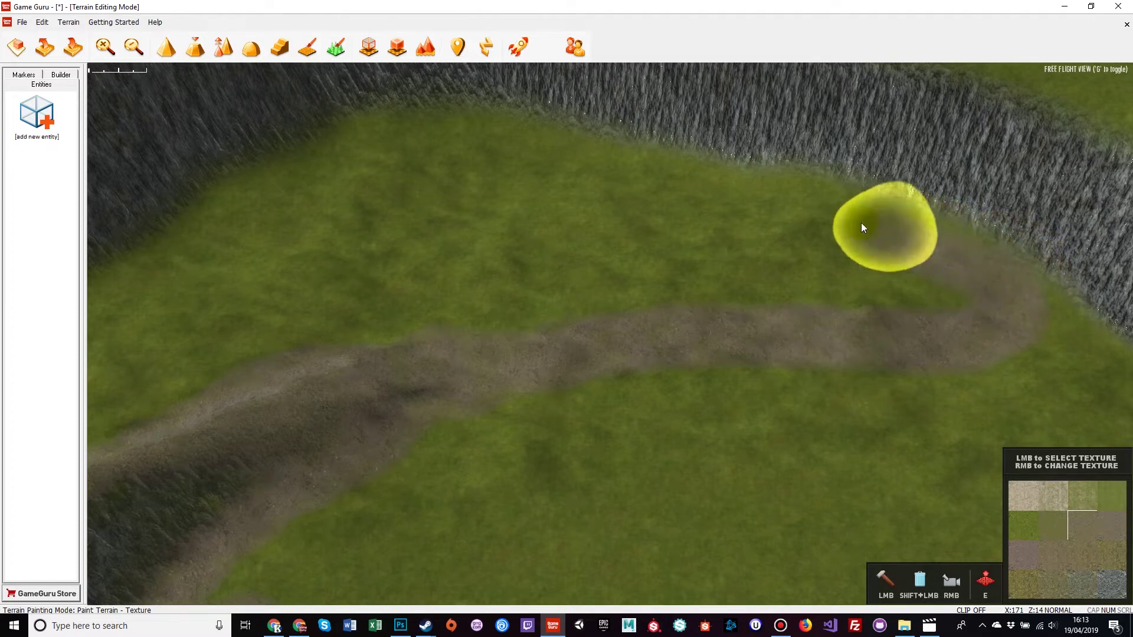
Widen the end of the path into a broad dirt area running along the base of the cliff
mouse_move(862, 229)
left_mouse_down()
mouse_move(991, 262)
mouse_move(895, 240)
left_mouse_up()
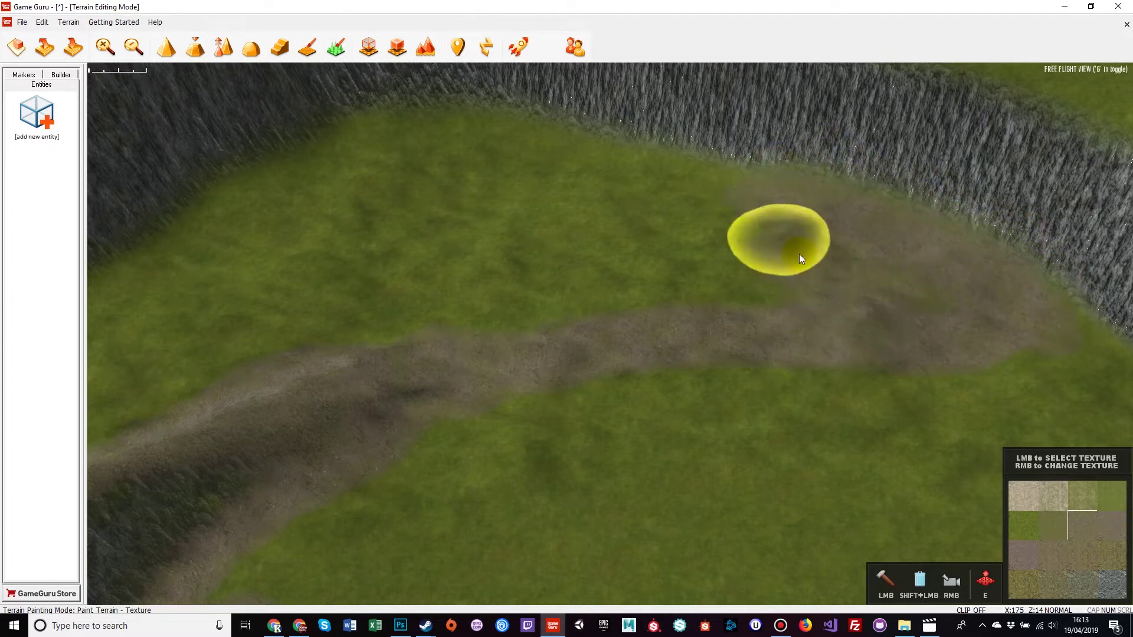
mouse_move(799, 258)
left_mouse_down()
mouse_move(963, 317)
mouse_move(739, 186)
left_mouse_up()
mouse_move(596, 166)
left_mouse_down()
mouse_move(830, 180)
mouse_move(1062, 324)
mouse_move(958, 372)
mouse_move(932, 321)
left_mouse_up()
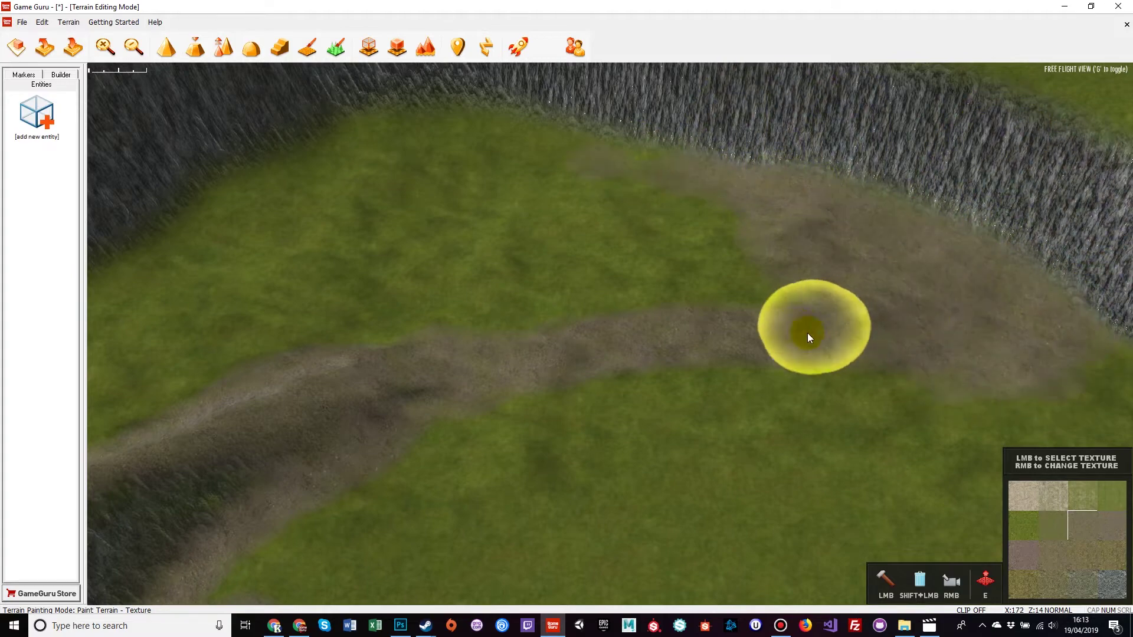
right_click_drag(808, 338, 738, 298)
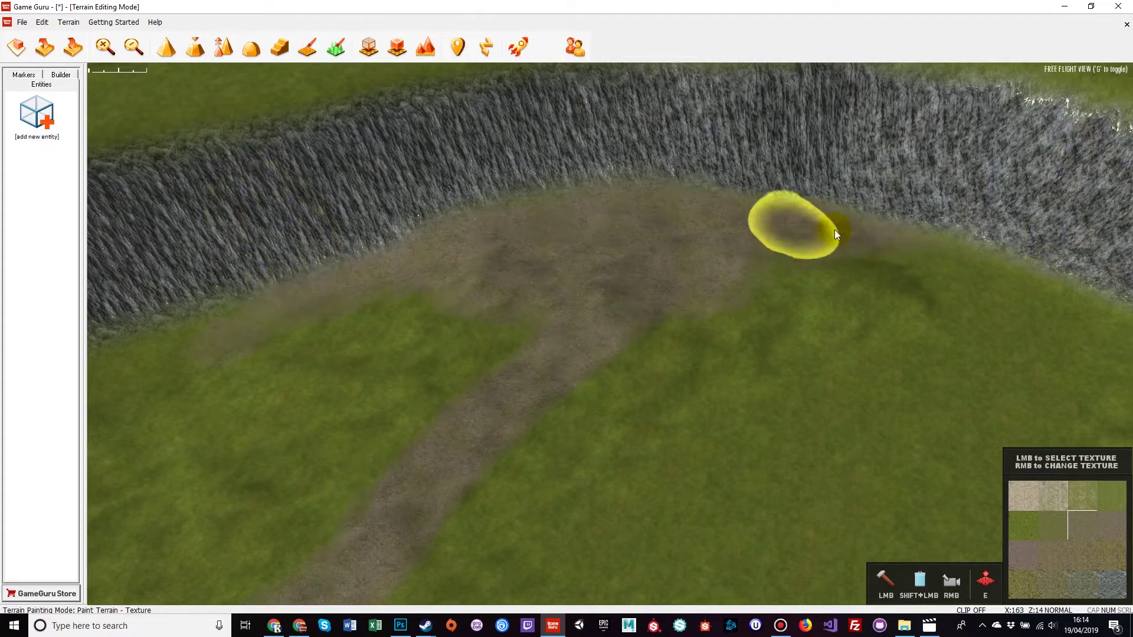
Paint vegetation grass with a larger brush over the whole central meadow, from the dirt path to the pool
mouse_move(392, 300)
right_mouse_down()
mouse_move(278, 301)
mouse_move(244, 316)
mouse_move(398, 301)
right_mouse_up()
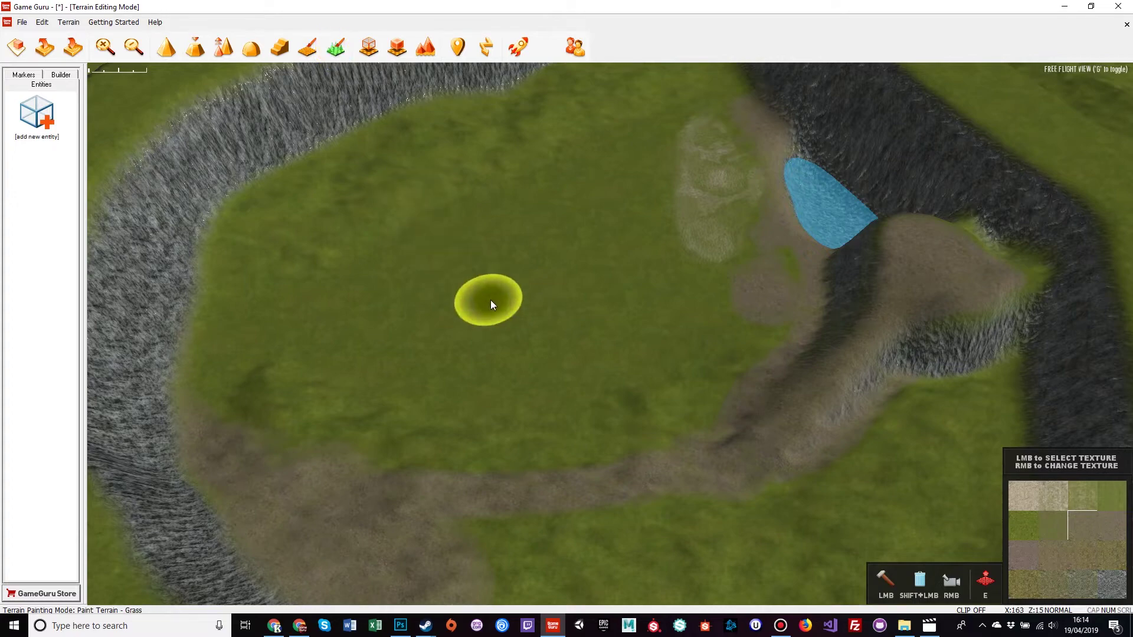
mouse_move(523, 392)
right_mouse_down()
mouse_move(560, 367)
mouse_move(561, 336)
right_mouse_up()
key("a")
key("bracketright")
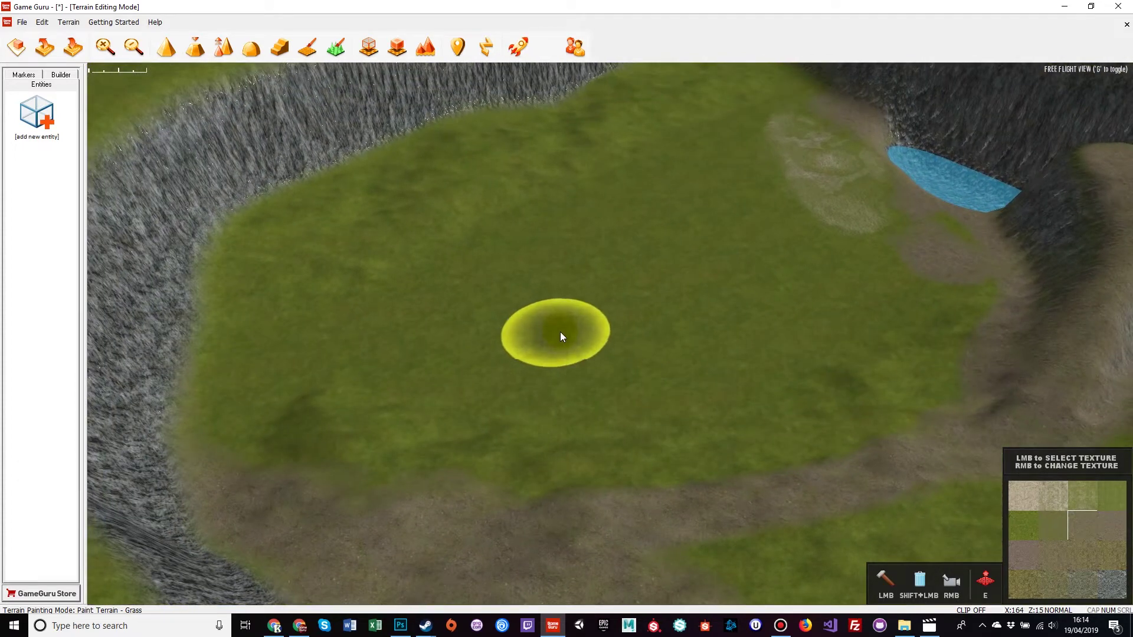
mouse_move(628, 315)
left_mouse_down()
mouse_move(607, 378)
mouse_move(534, 296)
mouse_move(633, 301)
mouse_move(554, 400)
mouse_move(419, 409)
mouse_move(295, 390)
mouse_move(289, 284)
mouse_move(348, 212)
mouse_move(458, 144)
mouse_move(626, 115)
mouse_move(441, 226)
mouse_move(486, 277)
mouse_move(655, 302)
mouse_move(554, 416)
mouse_move(763, 404)
mouse_move(885, 342)
mouse_move(923, 309)
mouse_move(756, 193)
left_mouse_up()
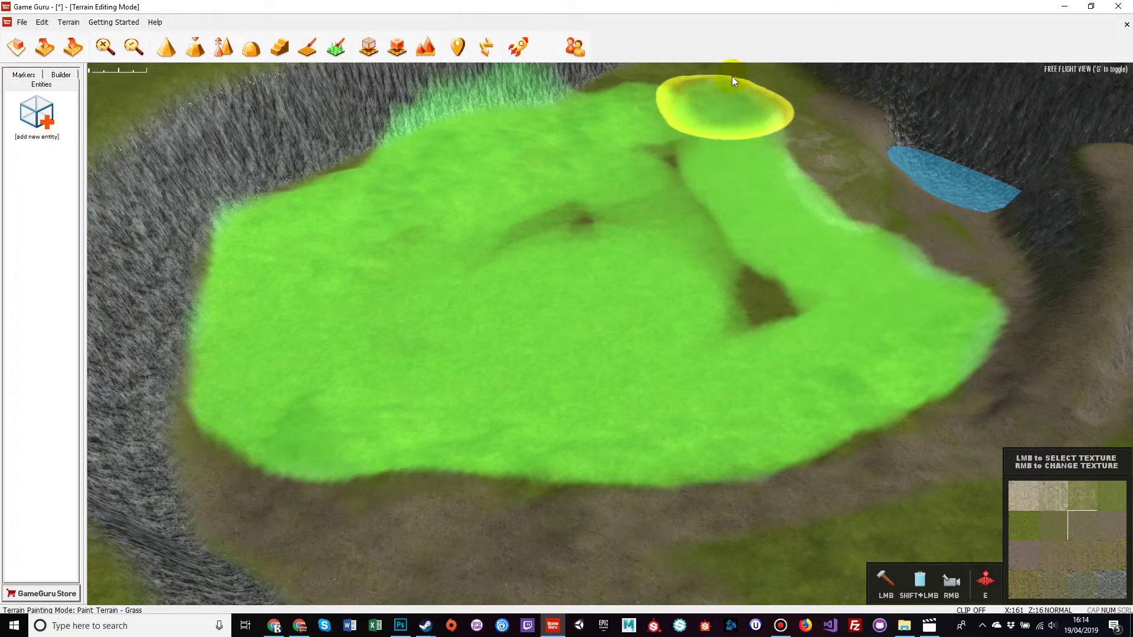
mouse_move(597, 115)
left_mouse_down()
mouse_move(718, 285)
mouse_move(824, 136)
mouse_move(847, 158)
mouse_move(768, 108)
mouse_move(508, 243)
mouse_move(957, 254)
mouse_move(862, 190)
left_mouse_up()
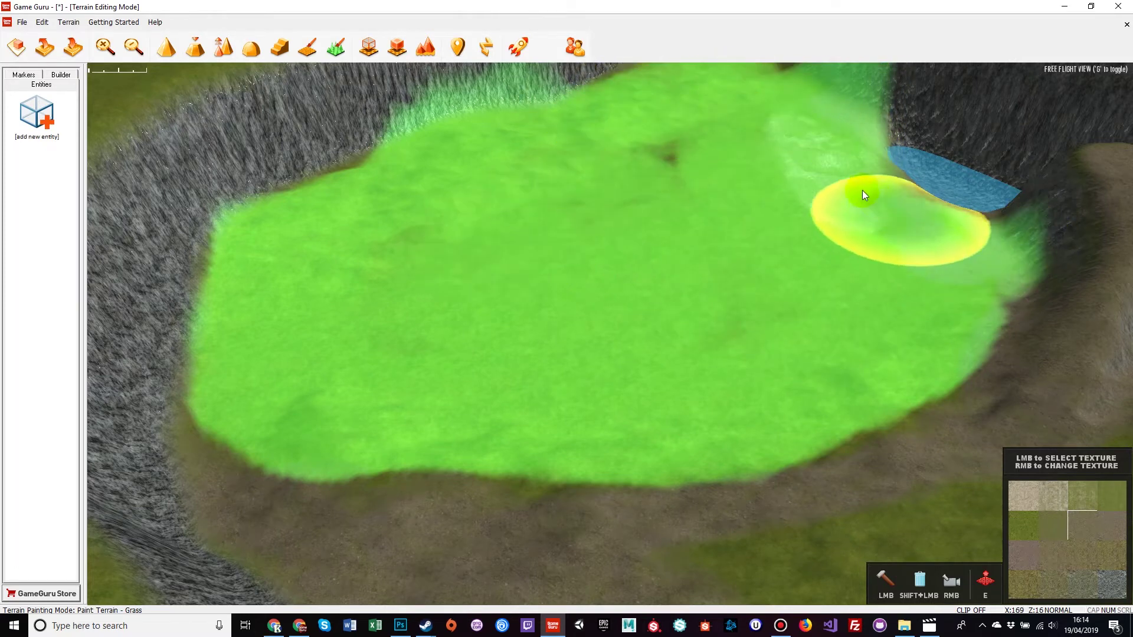
Erase the painted grass from the stone patch, the dirt bank beside the pool and the adjoining cliff face
mouse_move(752, 259)
right_mouse_down()
mouse_move(805, 233)
mouse_move(752, 249)
right_mouse_up()
key("w")
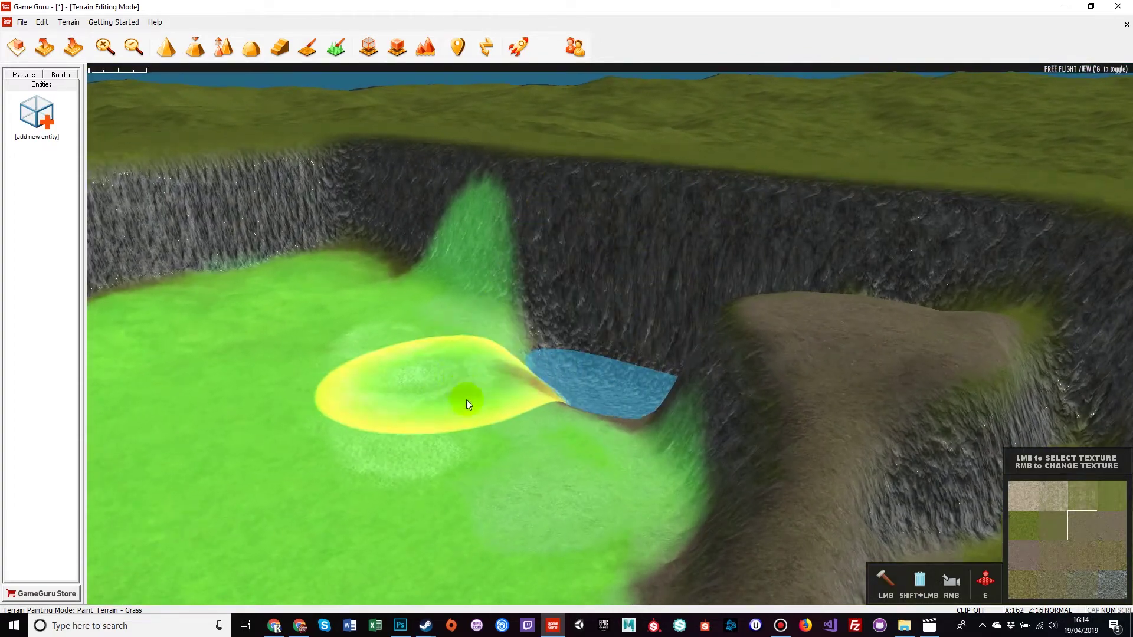
mouse_move(511, 430)
right_mouse_down()
mouse_move(486, 434)
mouse_move(485, 408)
mouse_move(469, 433)
mouse_move(342, 445)
mouse_move(224, 437)
mouse_move(331, 447)
right_mouse_up()
mouse_move(596, 383)
right_mouse_down()
mouse_move(506, 394)
mouse_move(567, 413)
mouse_move(561, 399)
mouse_move(582, 386)
mouse_move(575, 378)
right_mouse_up()
key("w")
key("s")
mouse_move(603, 430)
right_mouse_down()
mouse_move(640, 410)
mouse_move(664, 444)
right_mouse_up()
right_click_drag(575, 404, 512, 363)
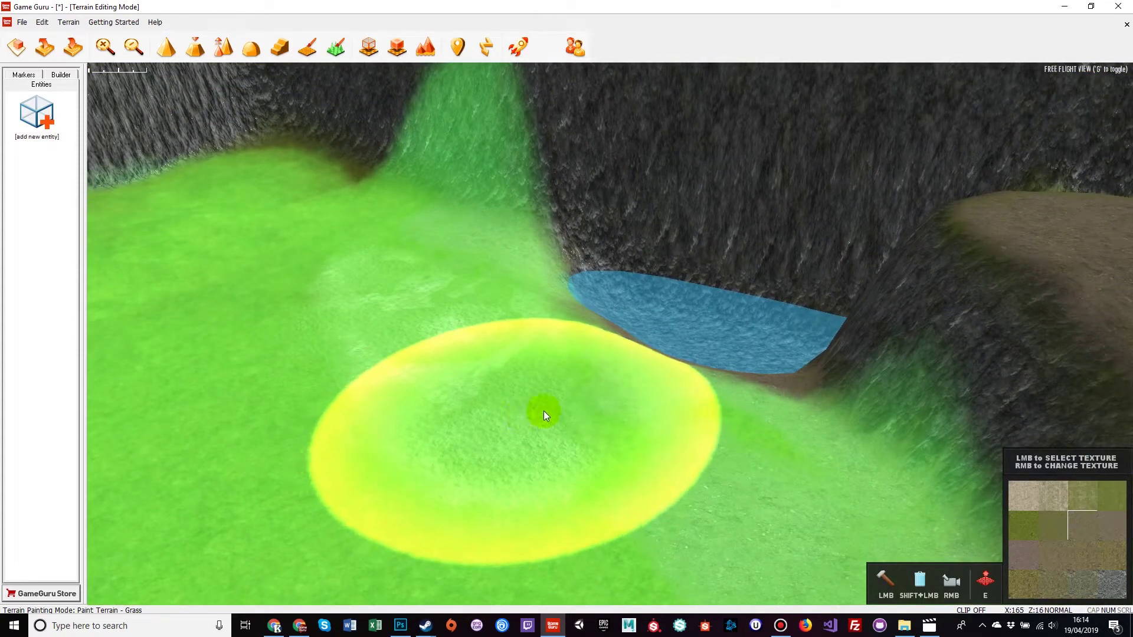
mouse_move(533, 389)
left_mouse_down()
mouse_move(433, 271)
mouse_move(400, 337)
mouse_move(511, 431)
mouse_move(524, 324)
mouse_move(506, 273)
mouse_move(592, 417)
mouse_move(700, 389)
mouse_move(561, 357)
mouse_move(551, 245)
mouse_move(516, 271)
mouse_move(541, 367)
left_mouse_up()
right_click_drag(540, 364, 531, 378)
mouse_move(508, 334)
left_mouse_down()
mouse_move(498, 331)
mouse_move(525, 337)
left_mouse_up()
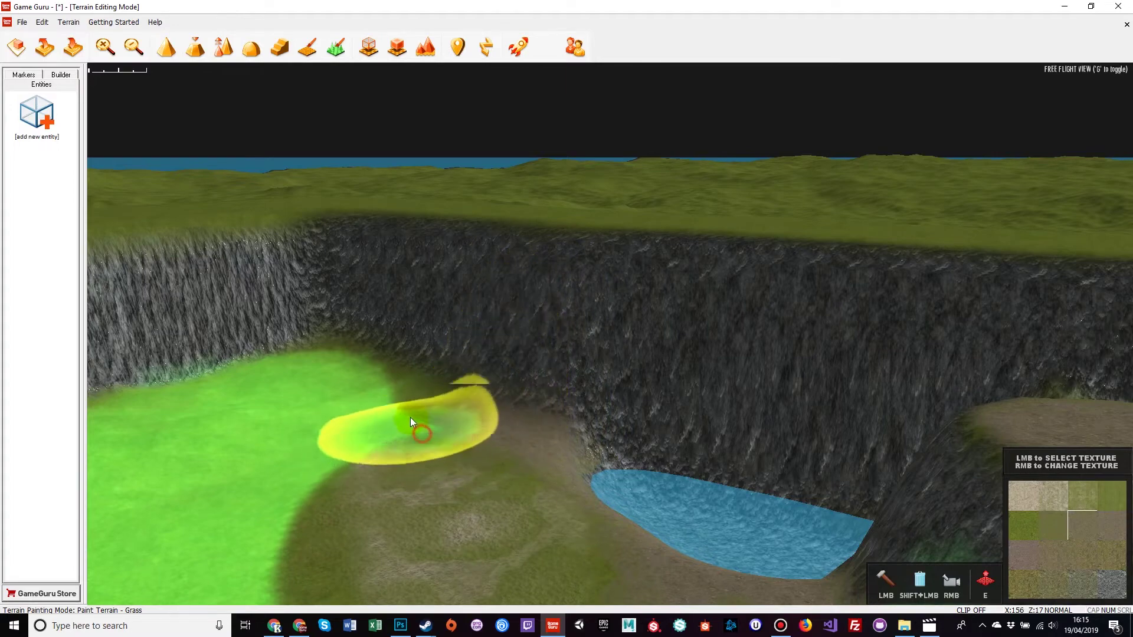
left_click_drag(412, 422, 354, 399)
Paint vegetation grass over the green area on the far side of the dirt path, up to the cliff base
mouse_move(339, 421)
right_mouse_down()
mouse_move(348, 467)
mouse_move(649, 451)
mouse_move(768, 460)
right_mouse_up()
key("s")
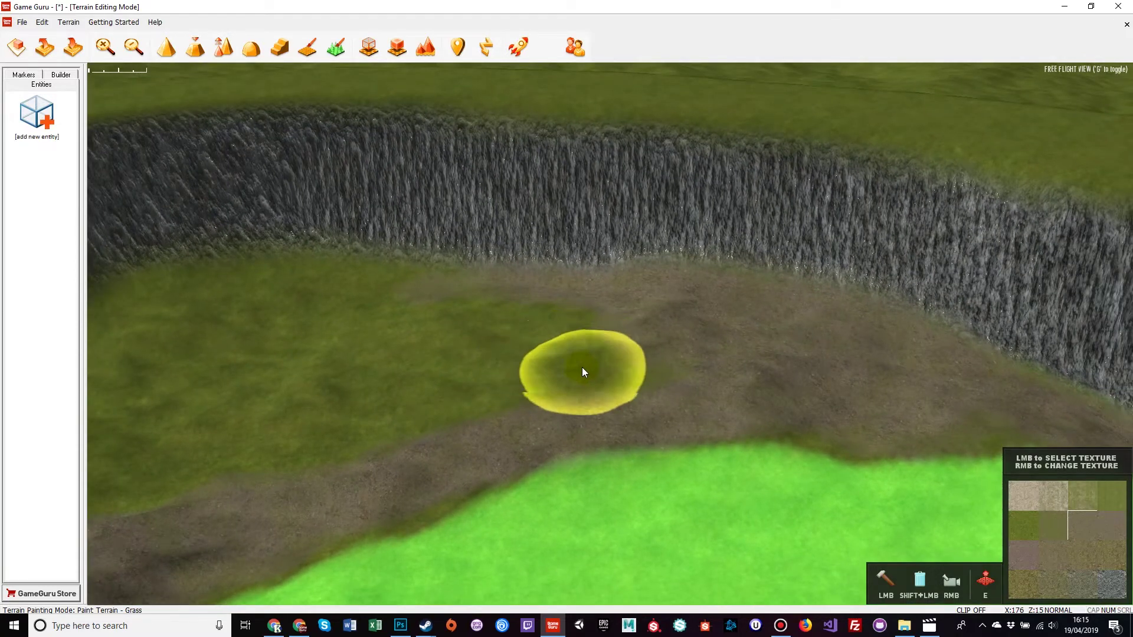
left_click_drag(540, 376, 460, 350)
mouse_move(198, 297)
left_mouse_down()
mouse_move(317, 261)
mouse_move(333, 293)
mouse_move(523, 372)
left_mouse_up()
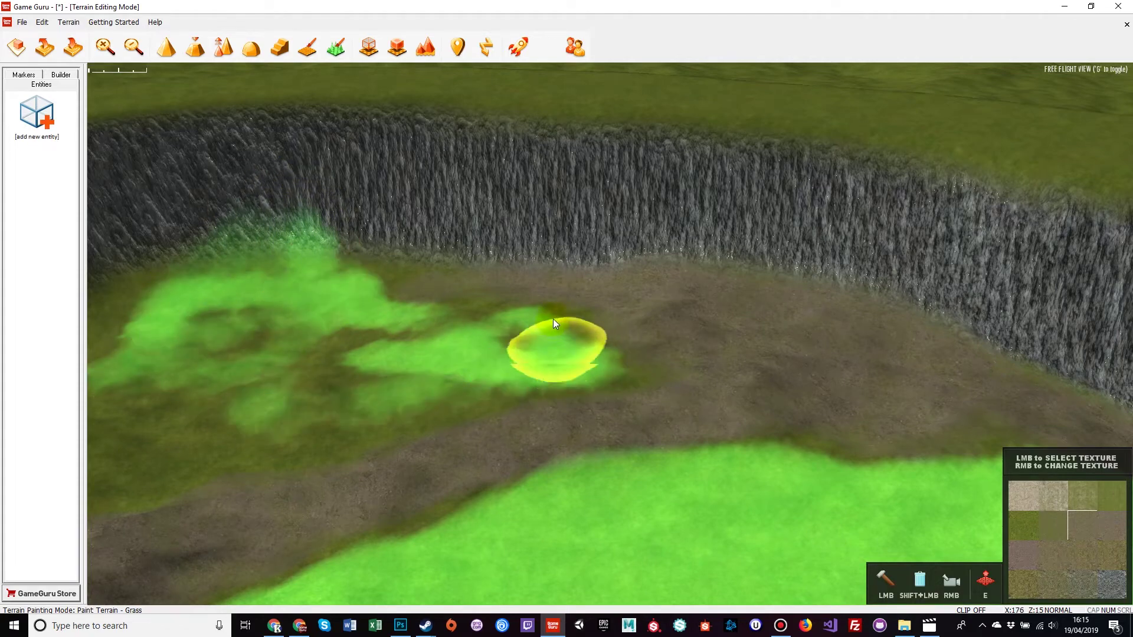
mouse_move(388, 370)
left_mouse_down()
mouse_move(302, 346)
mouse_move(343, 342)
left_mouse_up()
right_click_drag(343, 342, 526, 274)
mouse_move(526, 274)
left_mouse_down()
mouse_move(529, 232)
mouse_move(473, 205)
mouse_move(222, 279)
mouse_move(429, 284)
mouse_move(849, 362)
mouse_move(653, 273)
mouse_move(394, 222)
mouse_move(256, 256)
mouse_move(297, 271)
left_mouse_up()
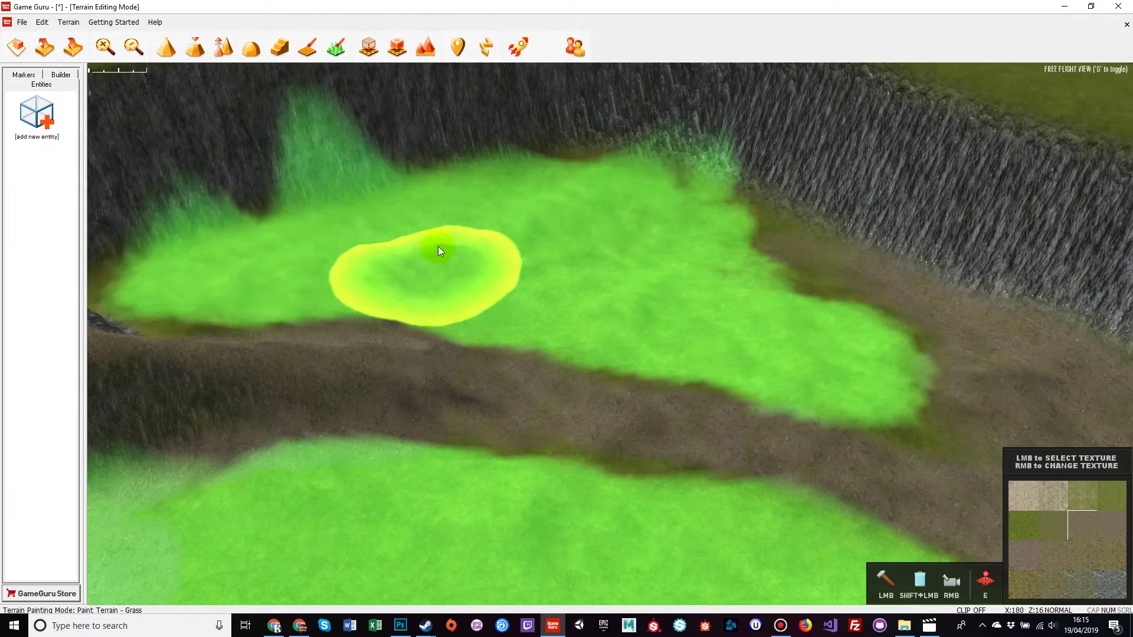
Erase the grass spilling up the cliff face behind the smaller meadow and fill that meadow out toward the dirt area
left_click_drag(327, 137, 324, 156, "shift")
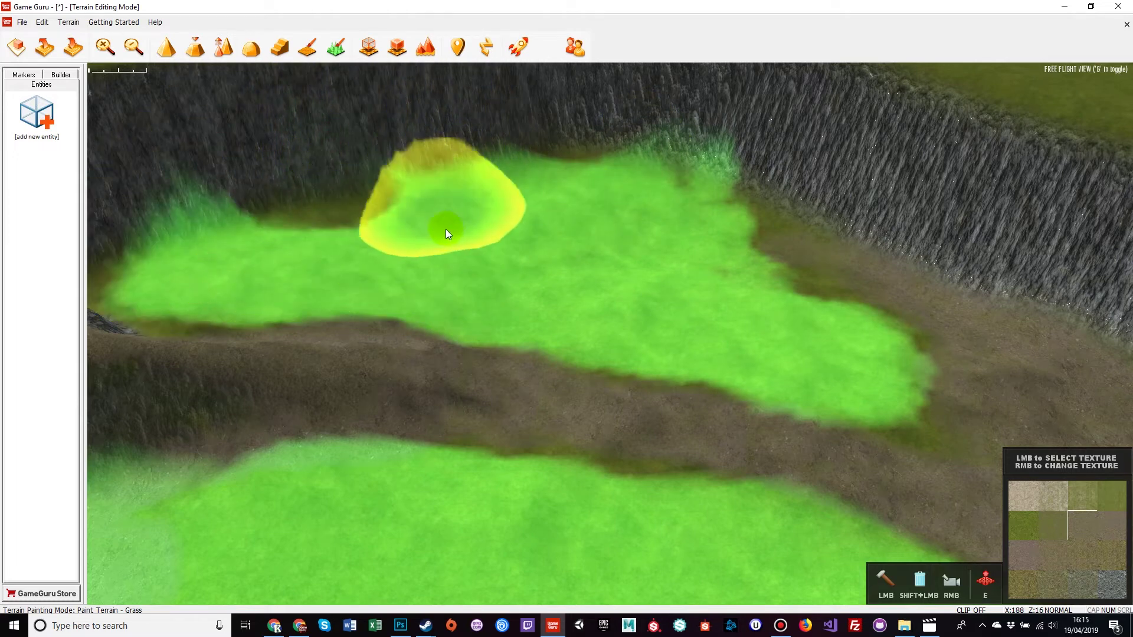
left_click_drag(422, 232, 373, 229)
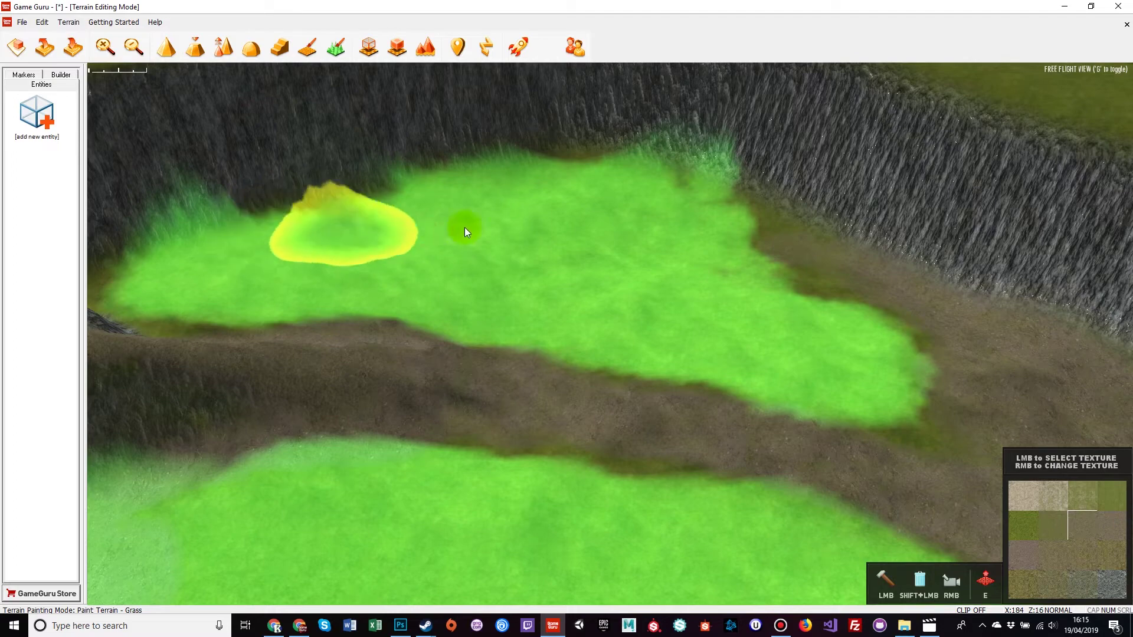
mouse_move(465, 229)
left_mouse_down()
mouse_move(700, 190)
mouse_move(779, 339)
mouse_move(894, 395)
mouse_move(703, 223)
mouse_move(730, 112)
mouse_move(649, 312)
left_mouse_up()
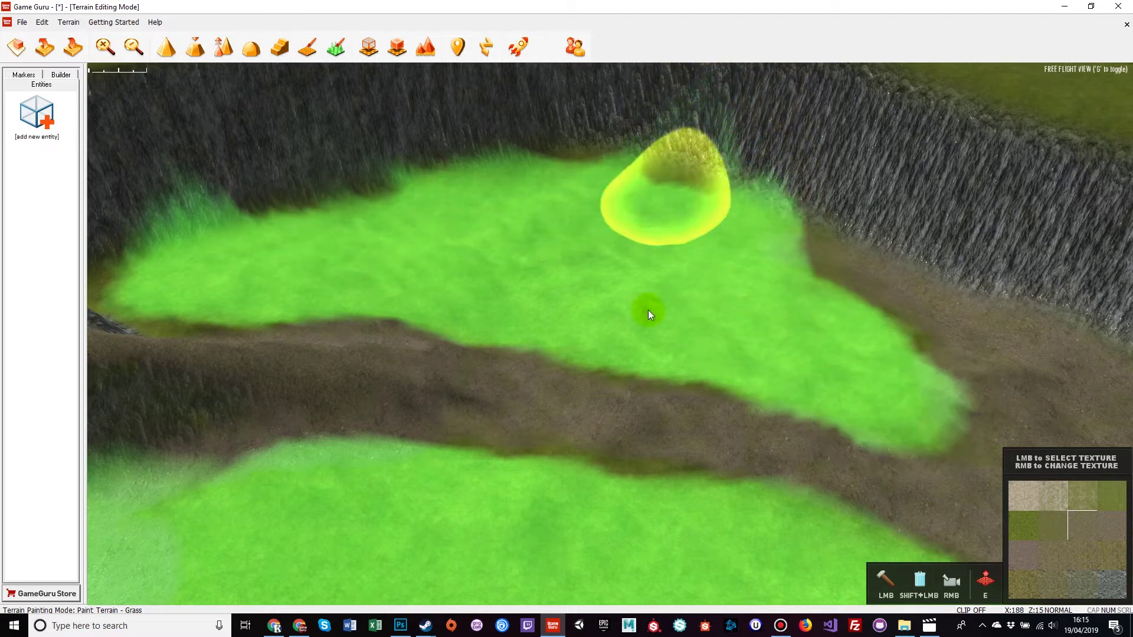
Examine the grass coverage of the whole cliff-enclosed area from above
right_click_drag(648, 310, 718, 311)
key("s")
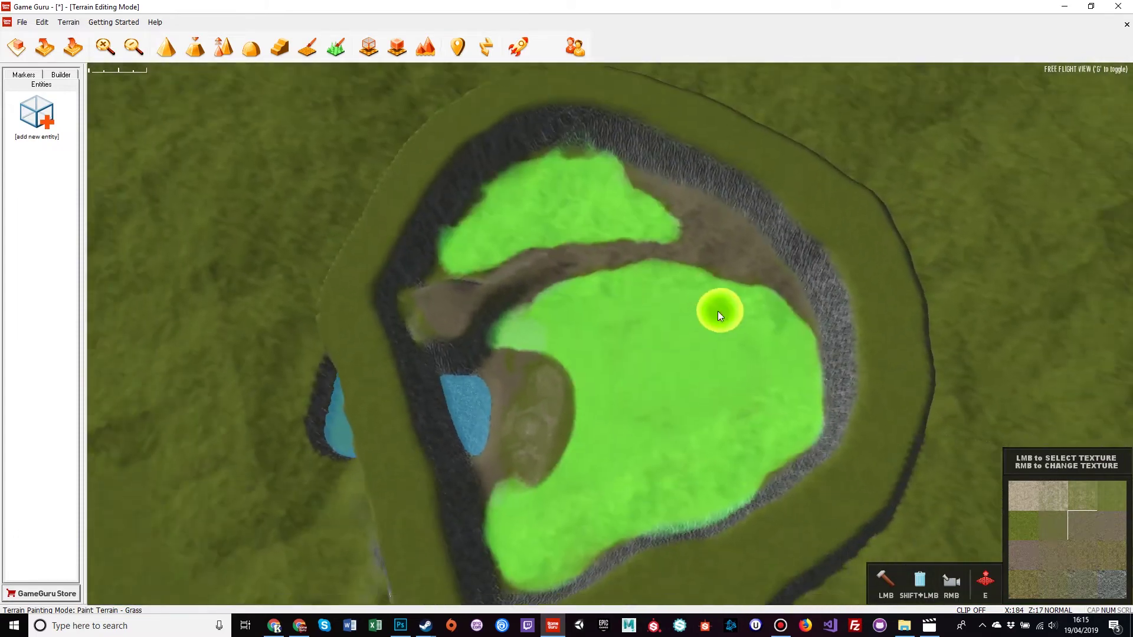
key("s")
key("d")
key("w")
key("s")
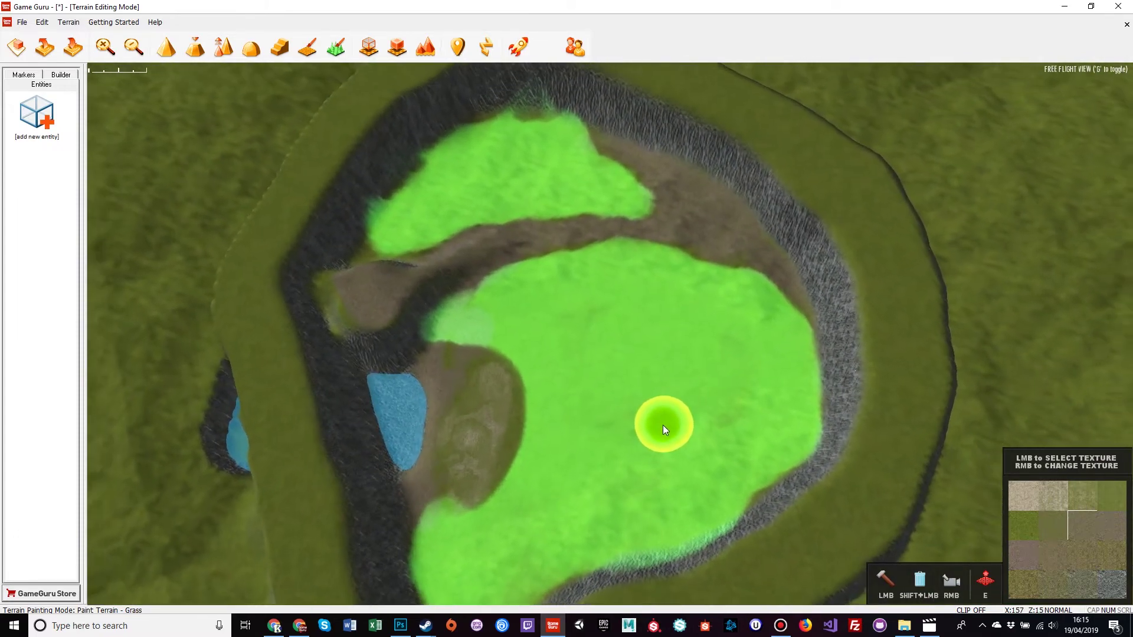
key("s")
key("a")
mouse_move(660, 430)
right_mouse_down()
mouse_move(640, 484)
mouse_move(649, 497)
mouse_move(716, 448)
right_mouse_up()
Place a player start marker on the dirt plateau above the pool and launch the test game
left_click(16, 76)
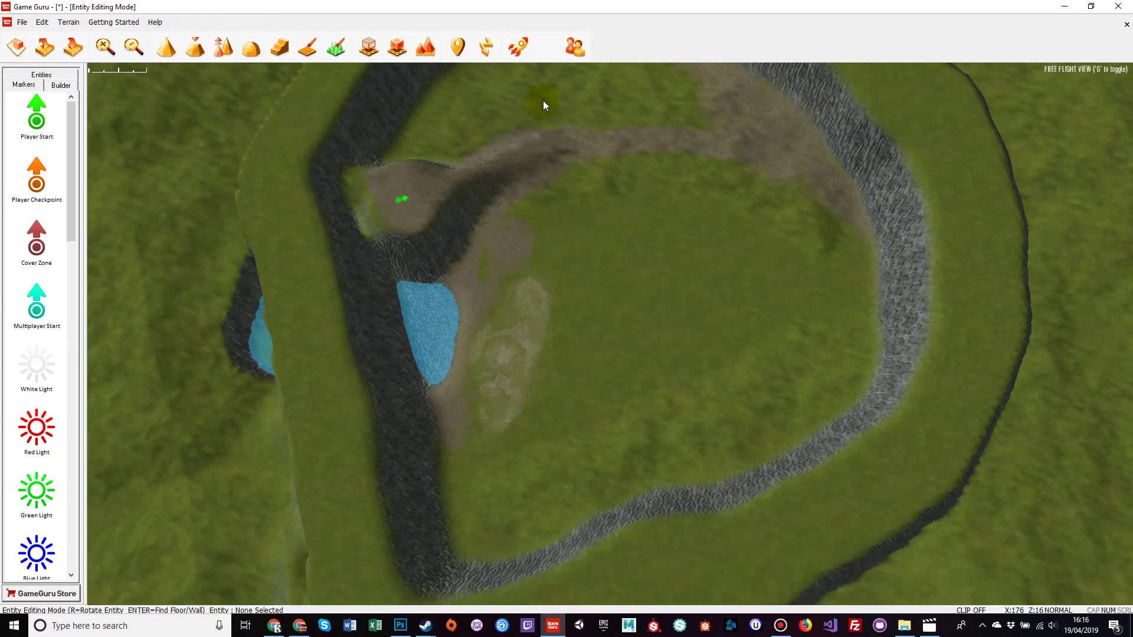
left_click(520, 50)
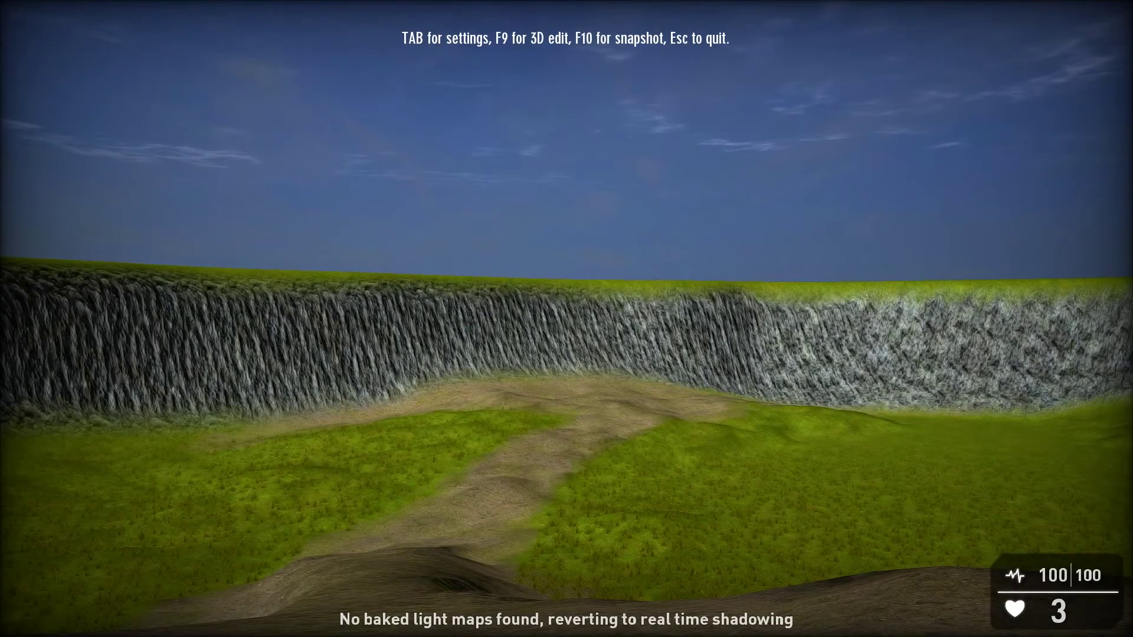
Walk from the plateau down the dirt path and through the meadow to examine the painted textures and grass in-game
key("w")
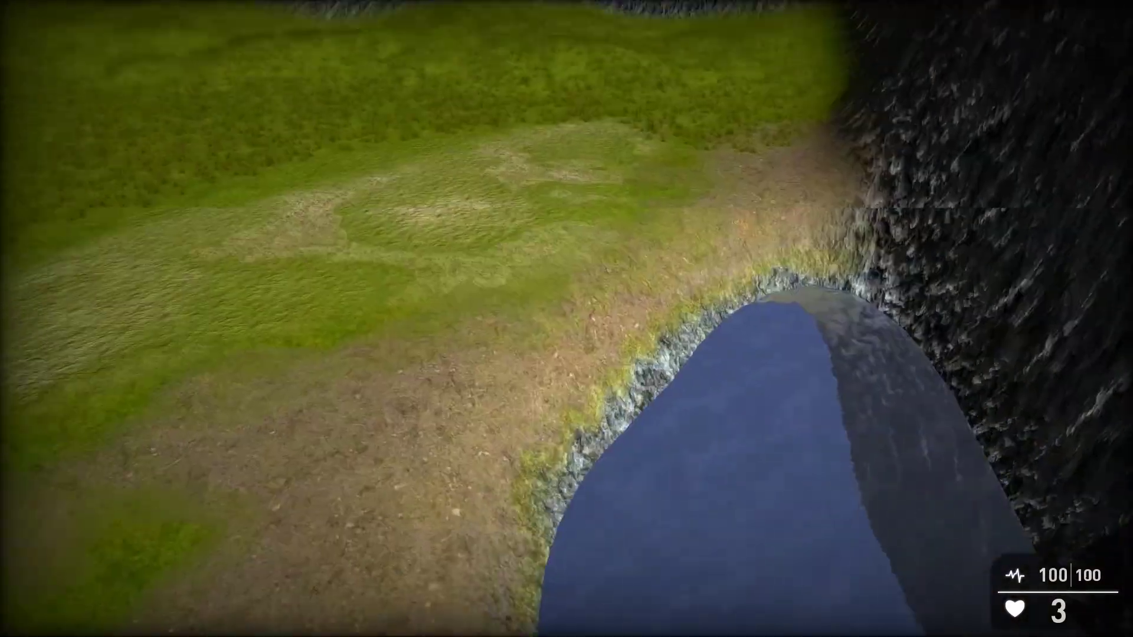
key("w")
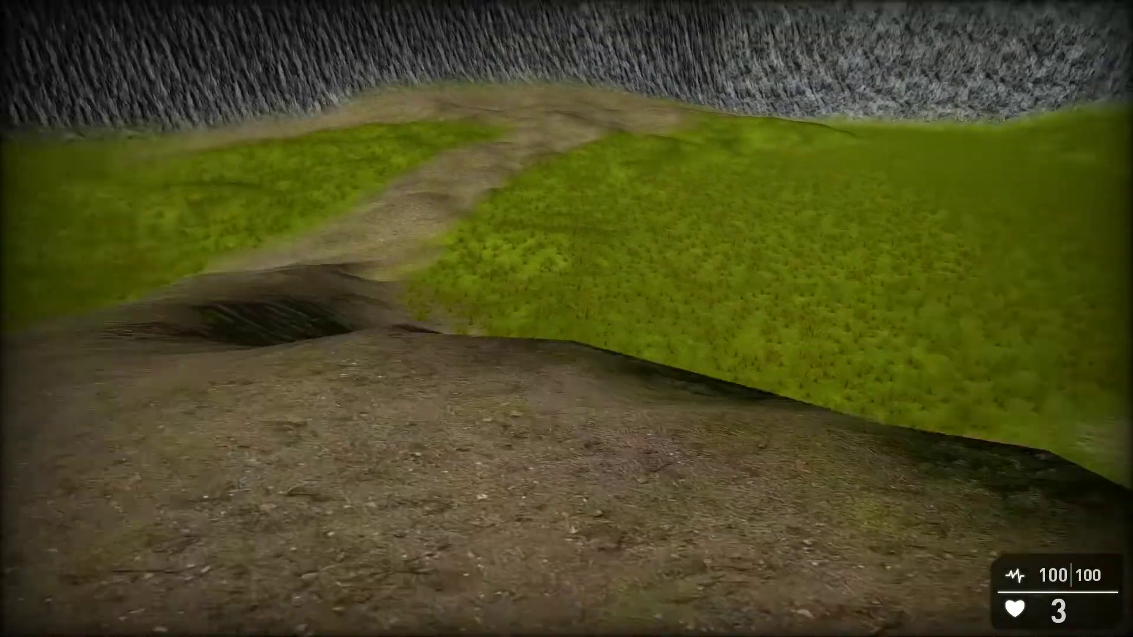
key("w")
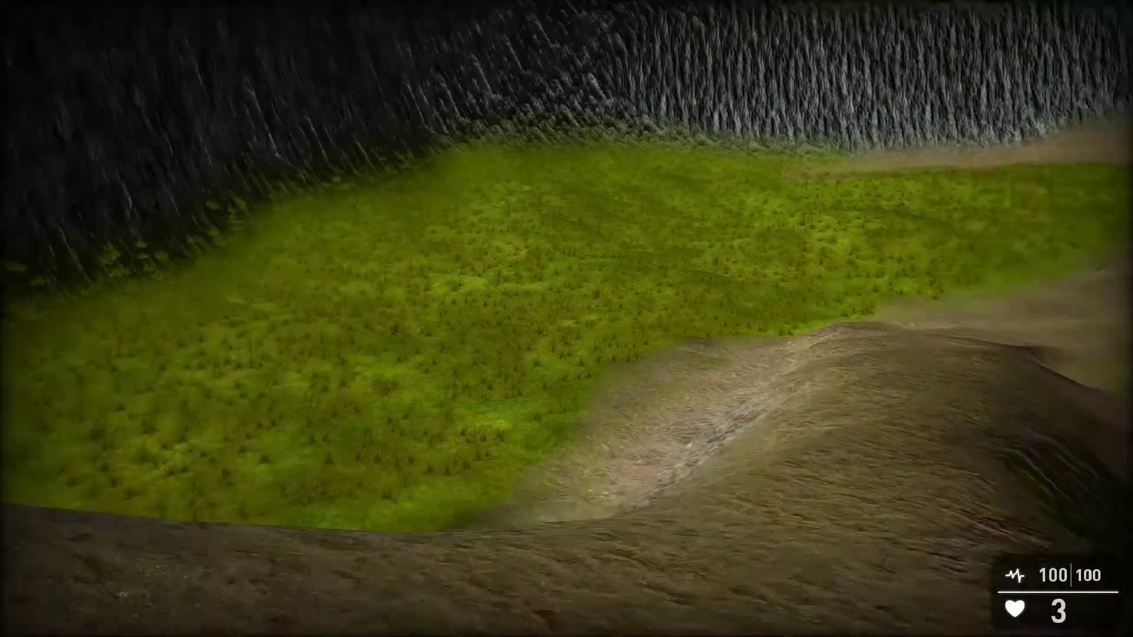
key("w")
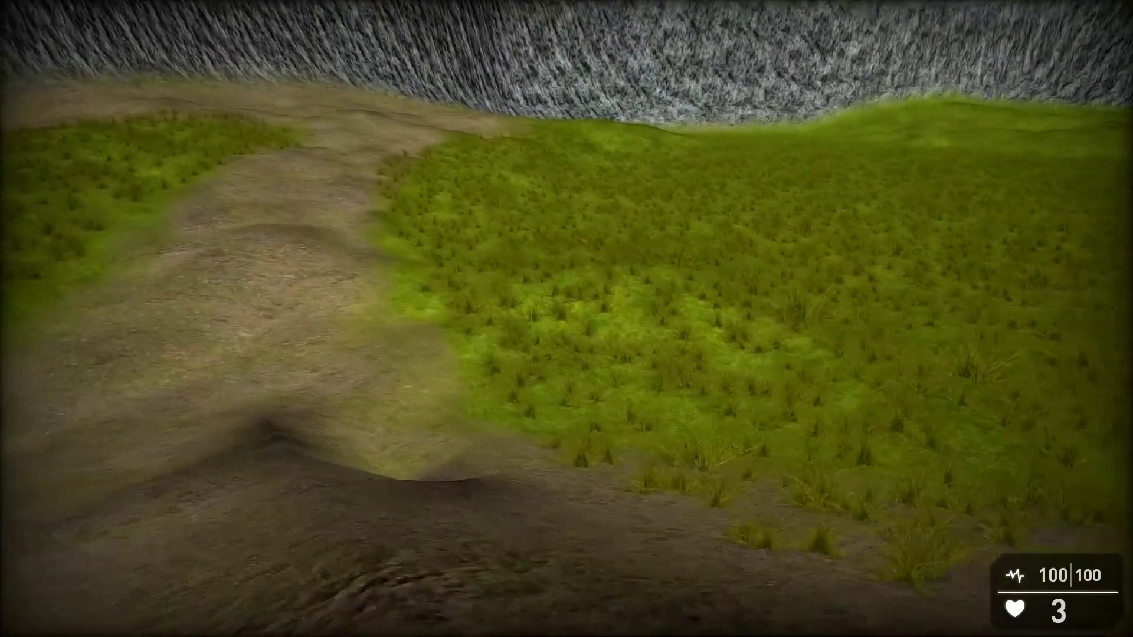
key("w")
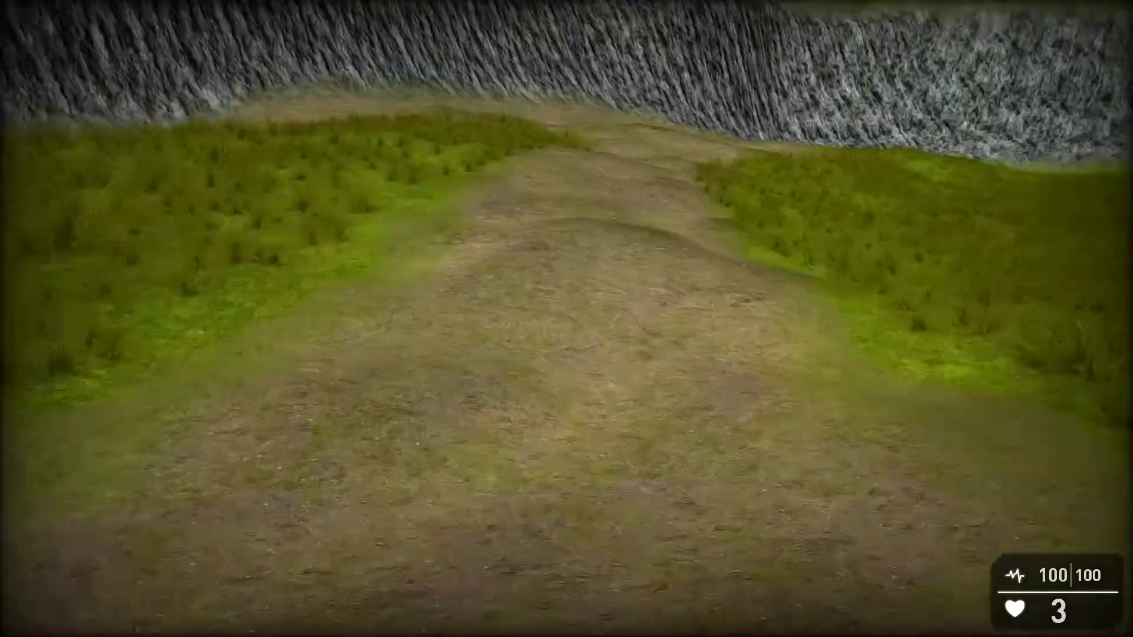
key("w")
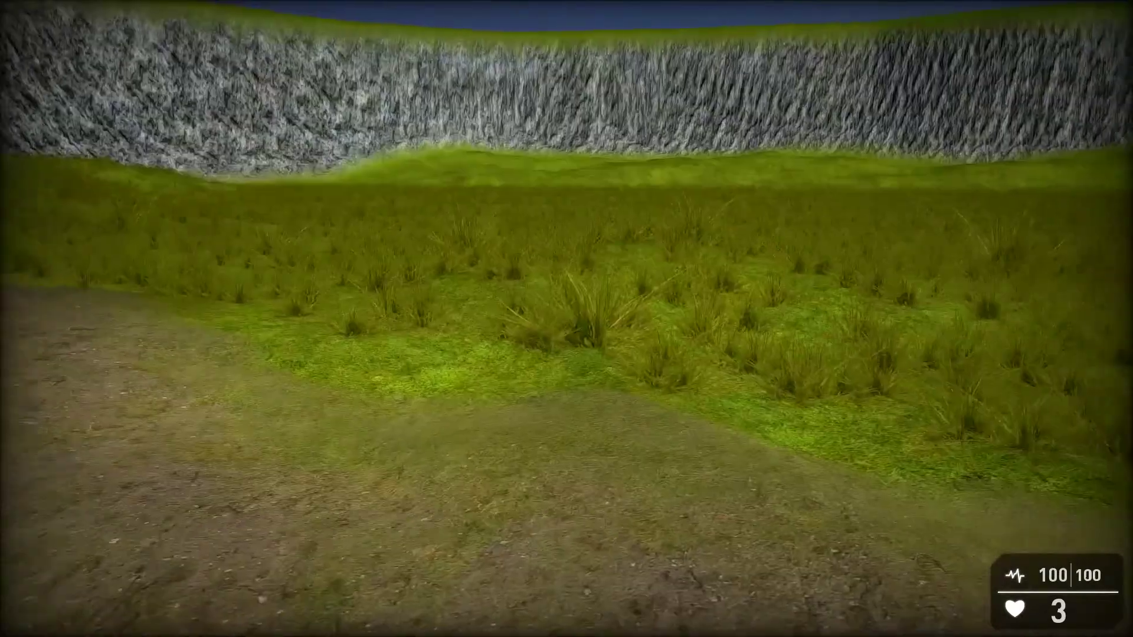
key("w")
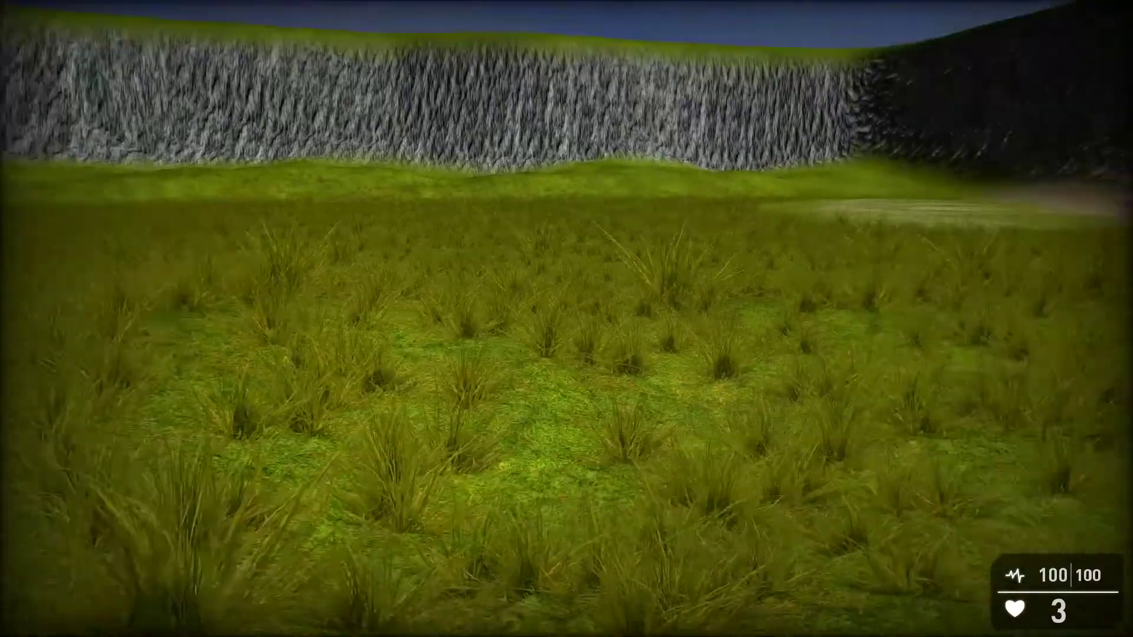
key("w")
key("w")
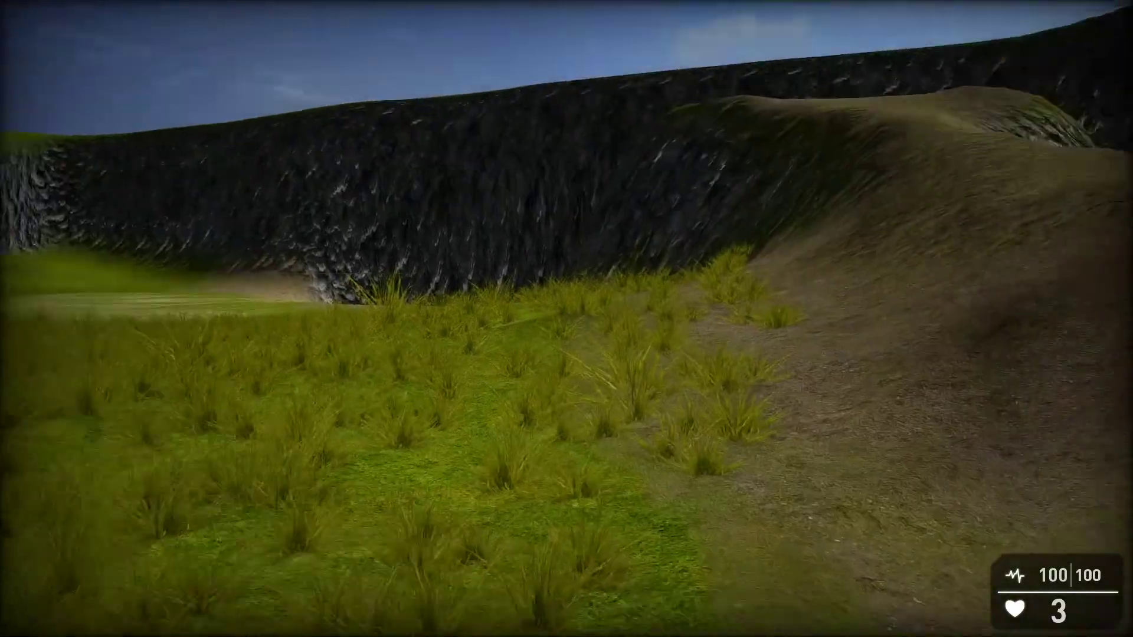
Walk back across the meadow edge and along the dirt path up to the plateau to examine the ground textures and cliffs in-game
key("w")
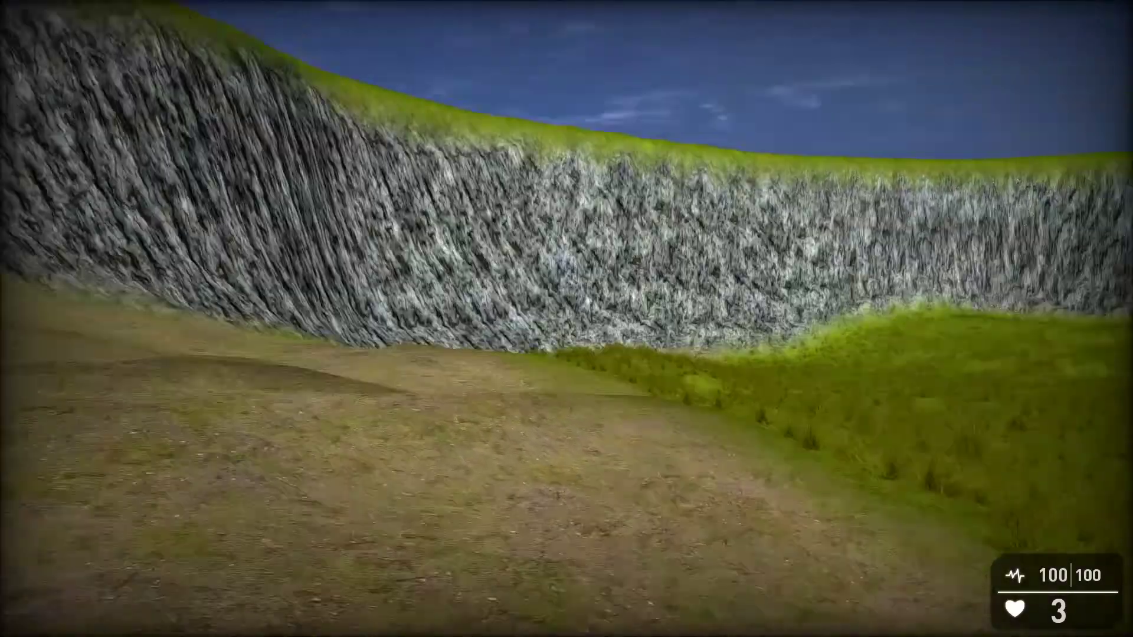
key("w")
key("w")
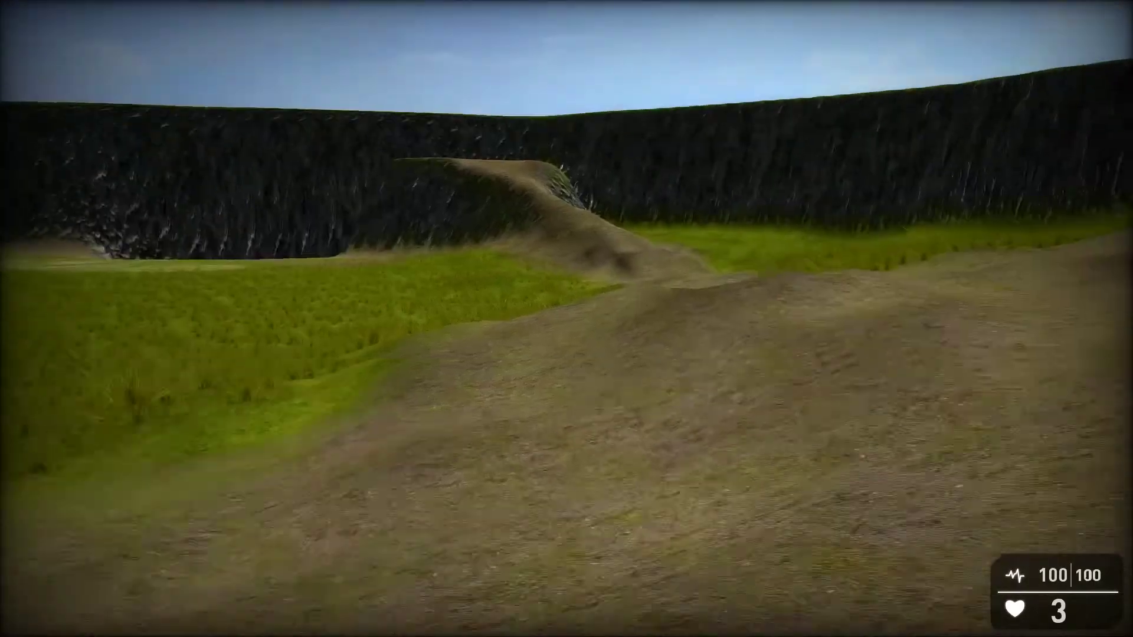
key("w")
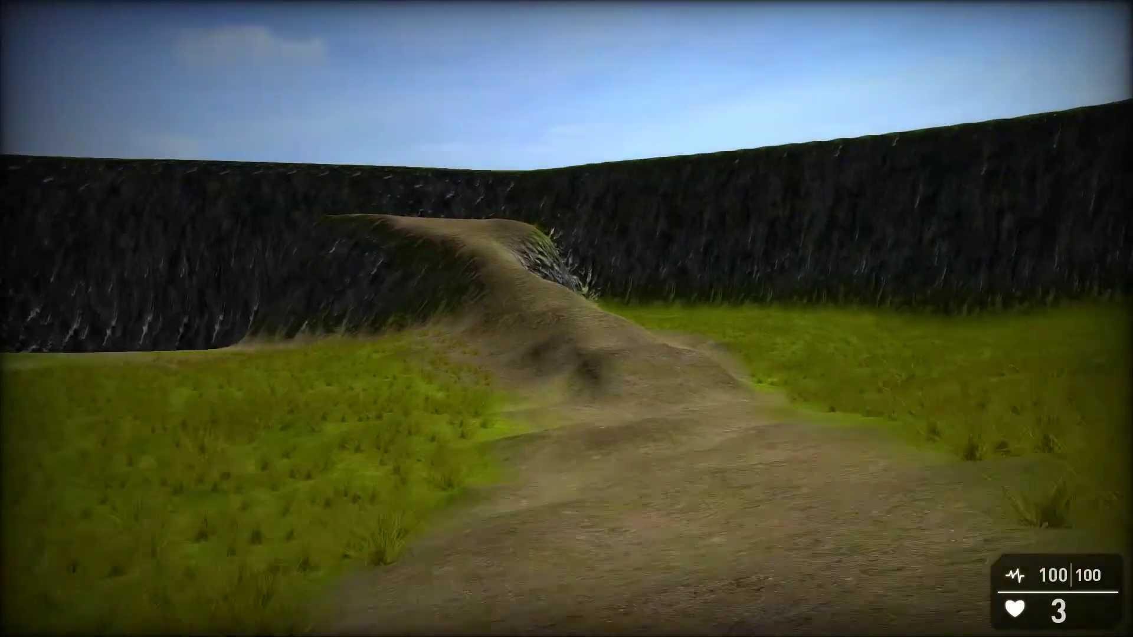
key("w")
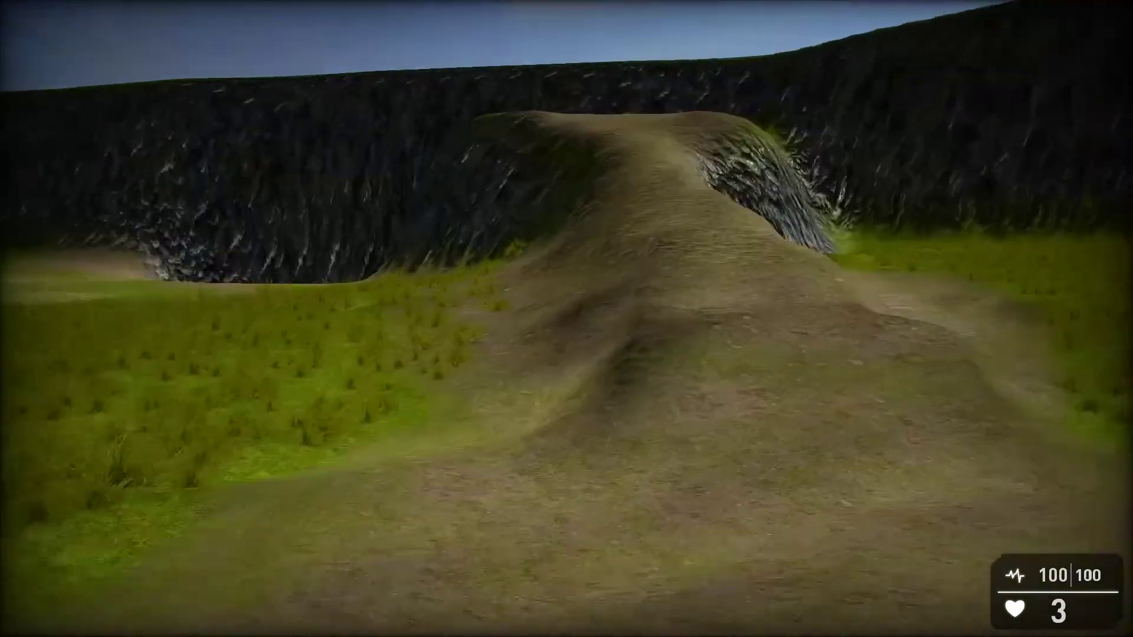
key("w")
key("w")
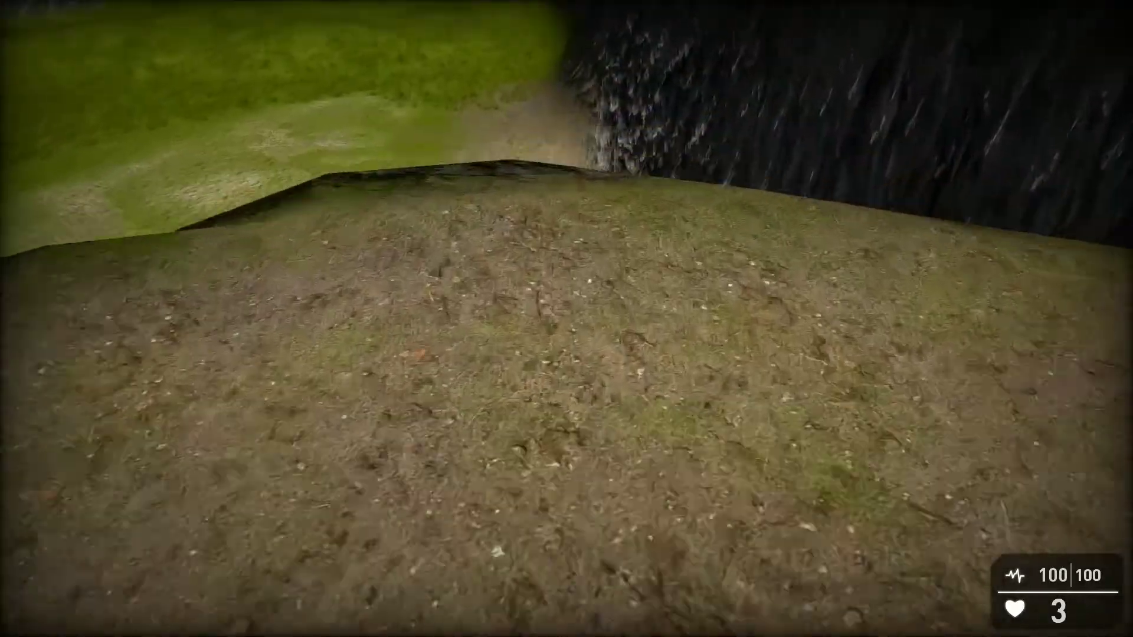
Move around the plateau's edge to examine the grass meadow, blended ground patches and rocky pool from above in-game
key("w")
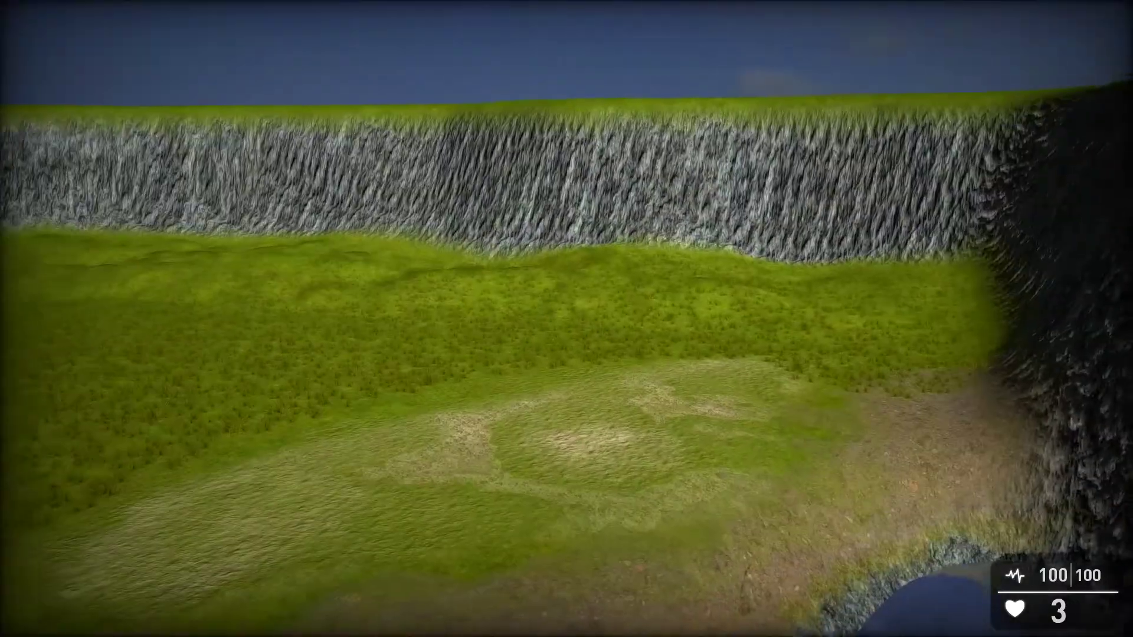
key("w")
key("w")
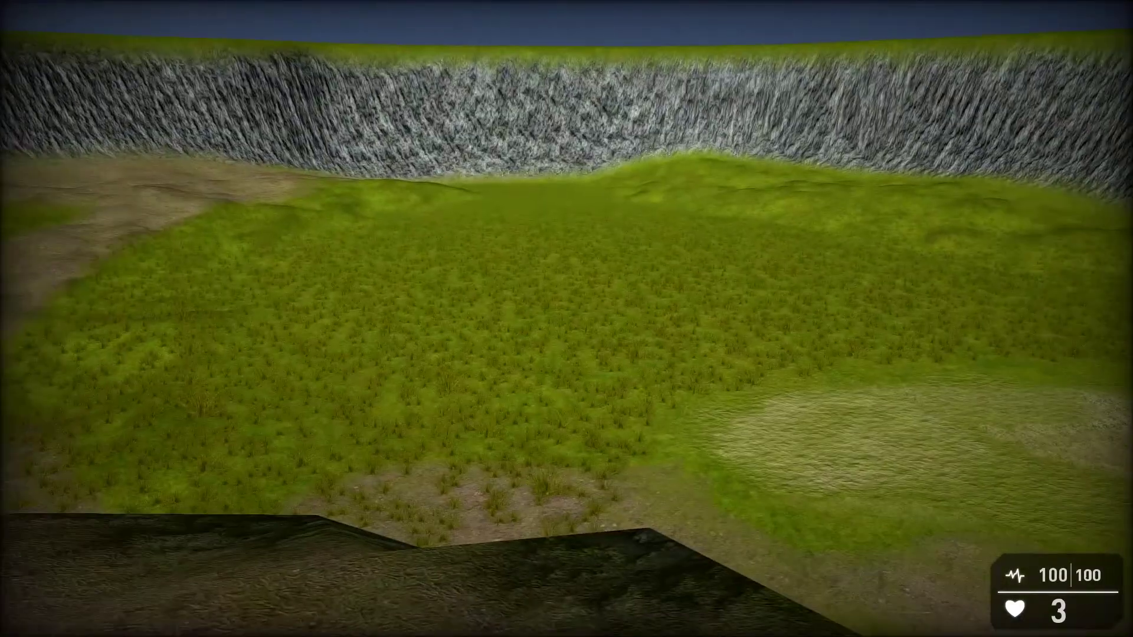
key("a")
key("w")
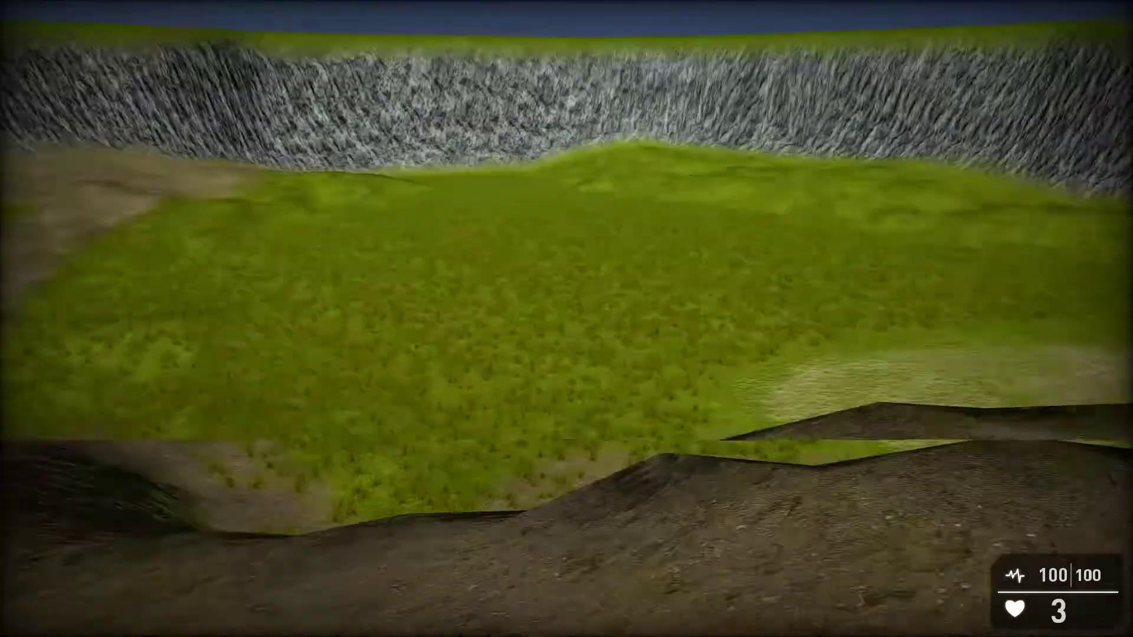
key("w")
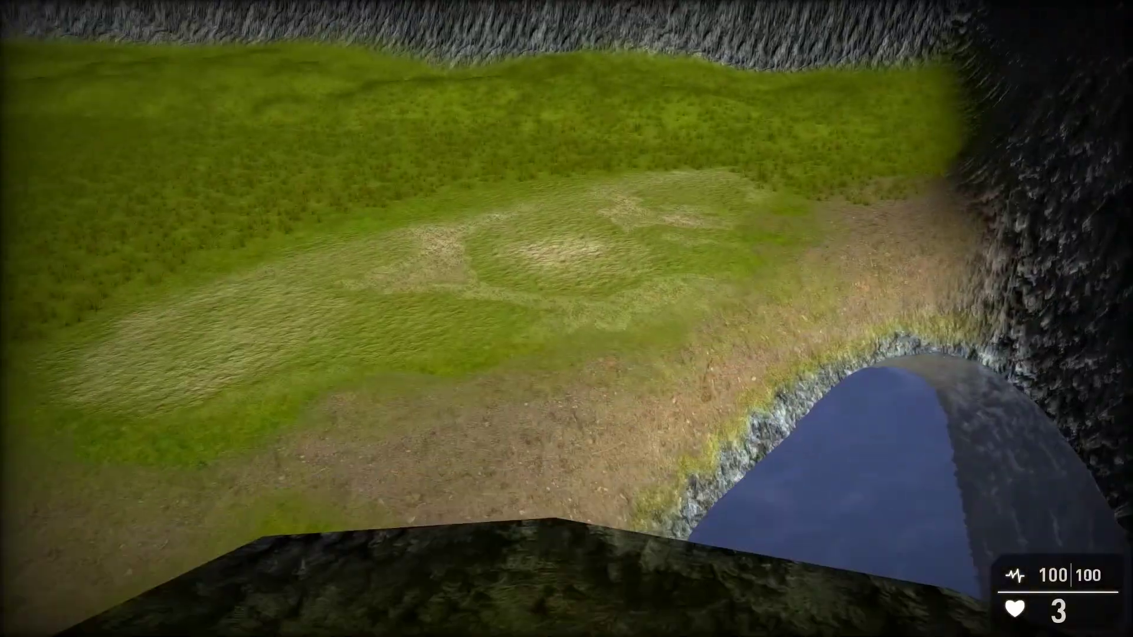
key("w")
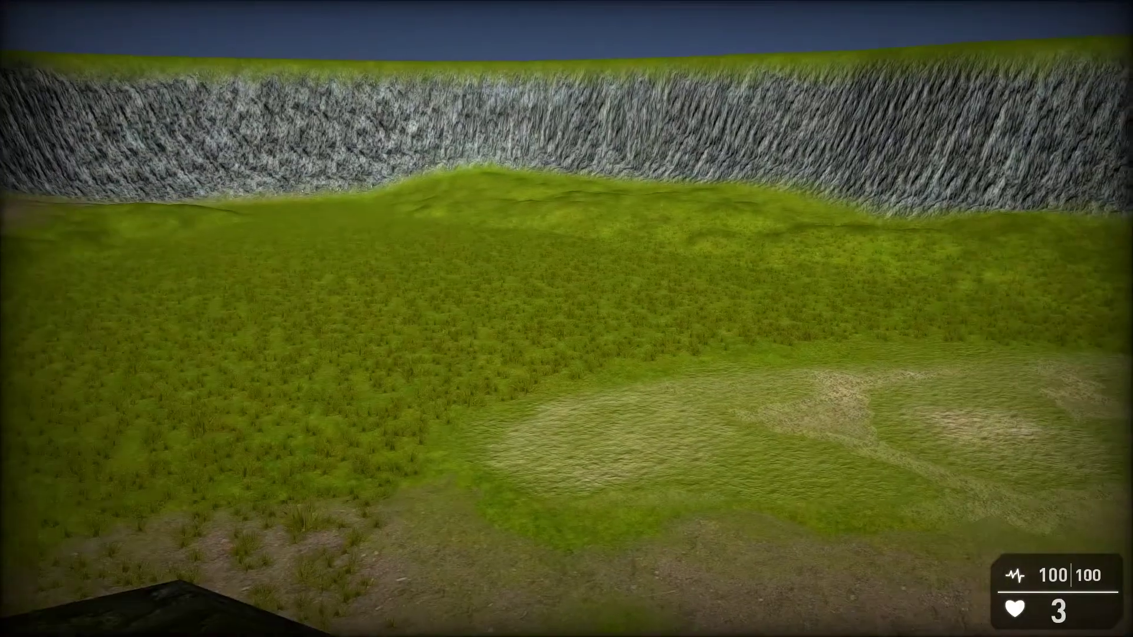
key("w")
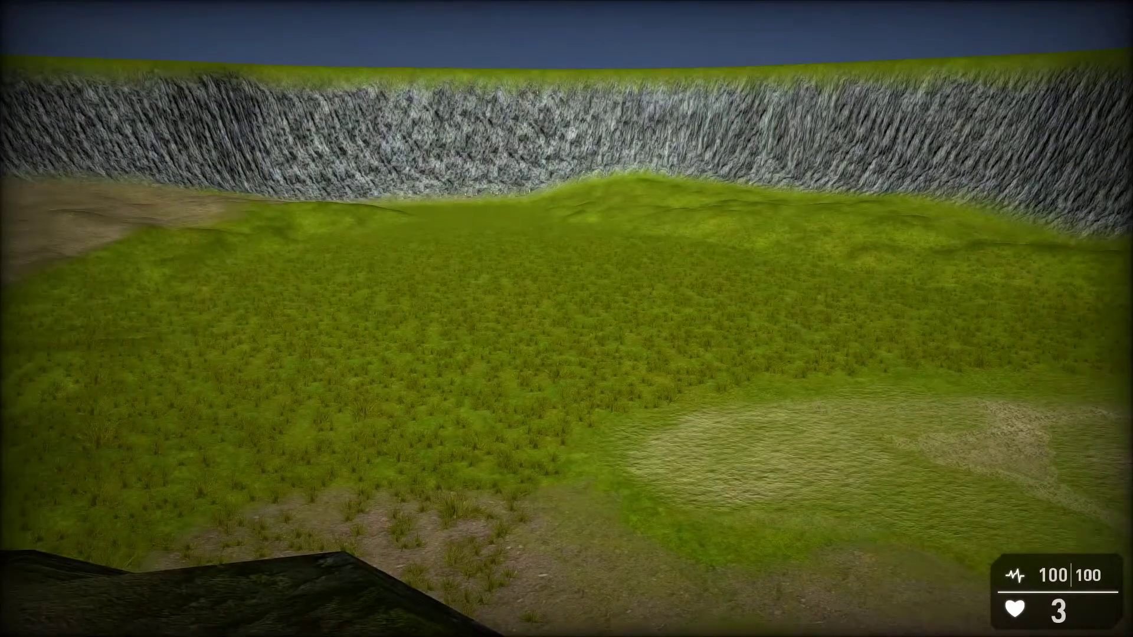
key("w")
key("w")
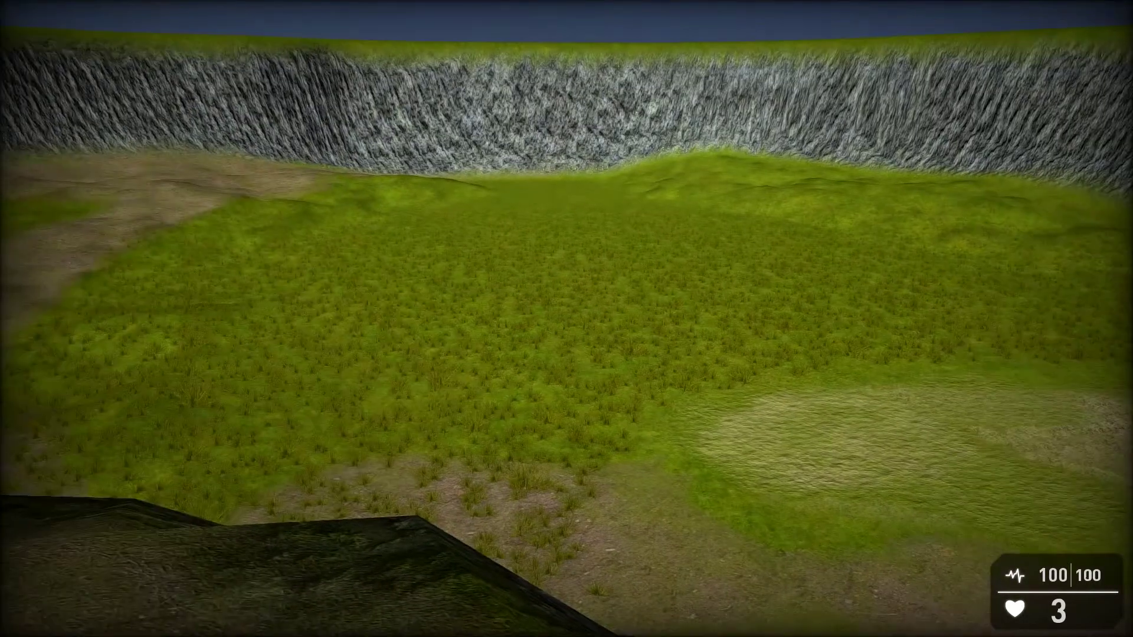